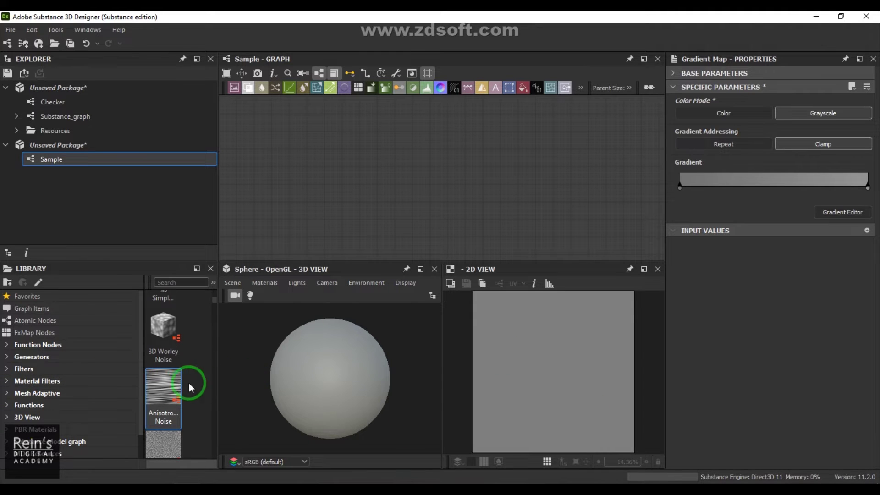
# Examine the library's node categories, expanding the groups from Function Nodes through Generators, Filters, Functions and 3D View to PBR Materials.
pyautogui.scroll(5, 188, 383)
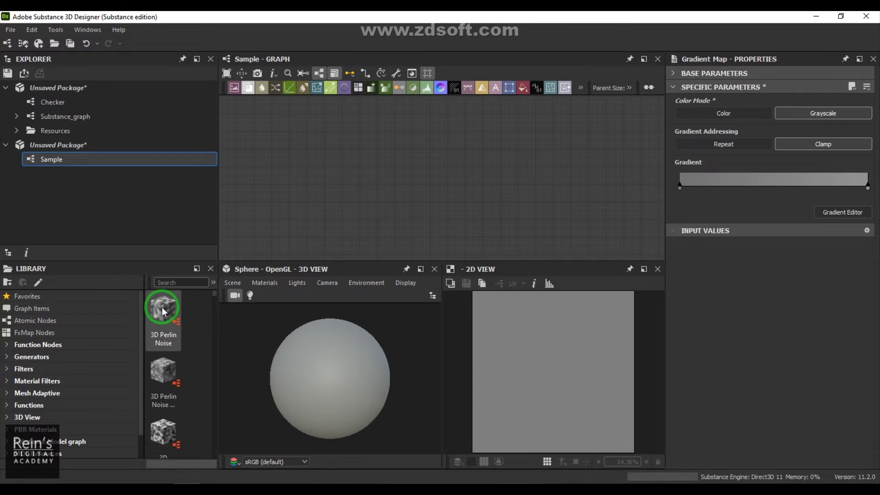
pyautogui.click(6, 345)
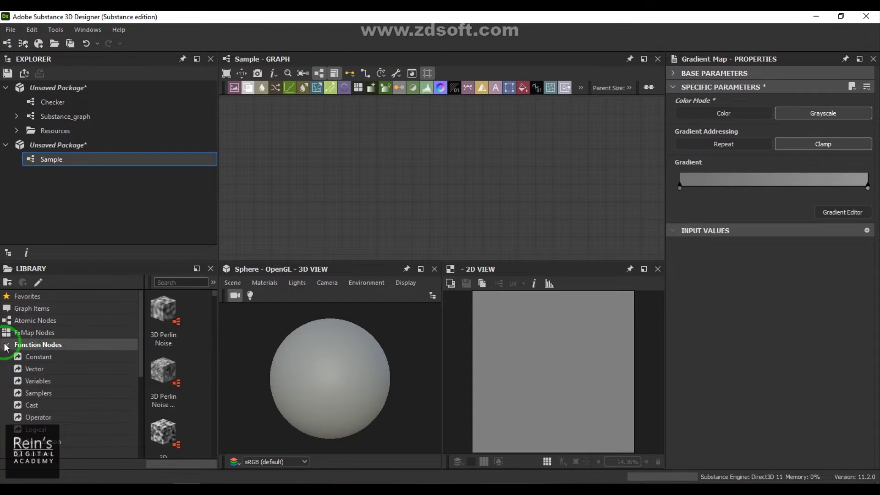
pyautogui.click(5, 345)
pyautogui.click(6, 345)
pyautogui.scroll(-3, 112, 371)
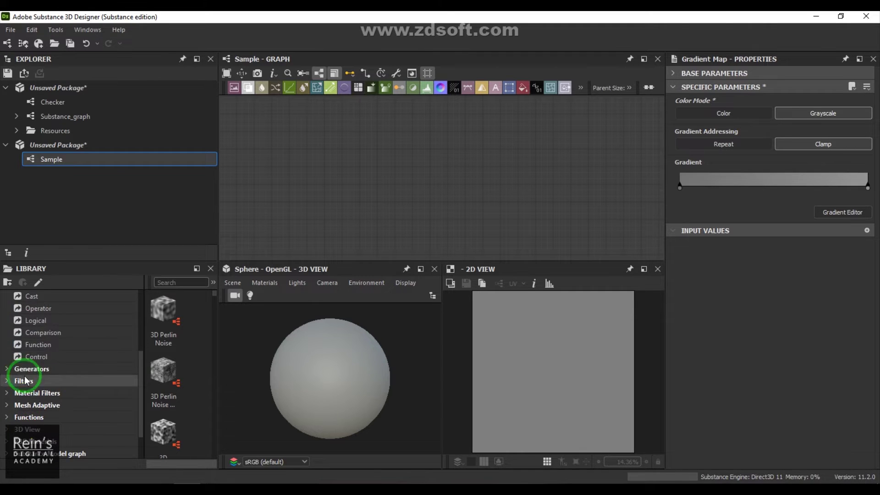
pyautogui.click(6, 369)
pyautogui.click(7, 406)
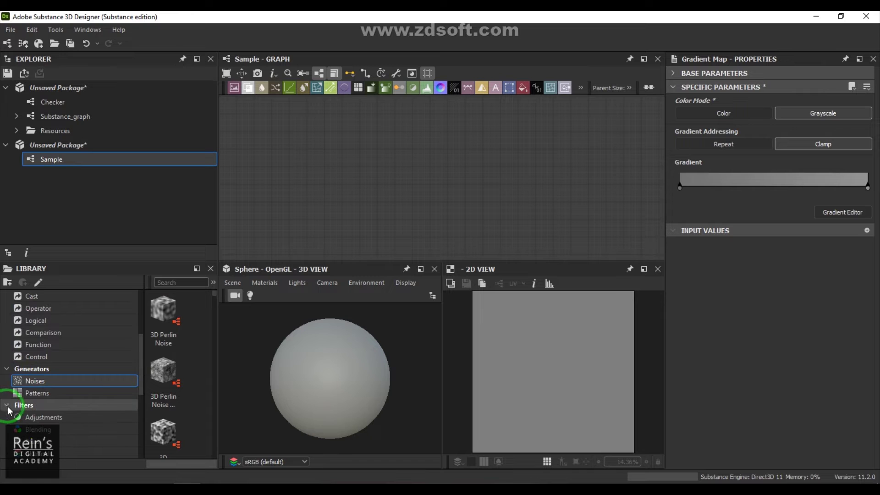
pyautogui.scroll(-2, 116, 403)
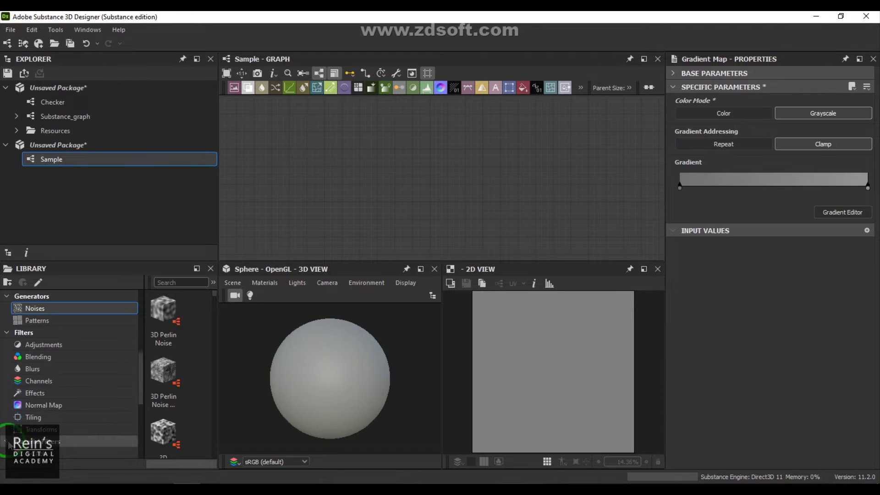
pyautogui.scroll(-5, 90, 403)
pyautogui.click(14, 384)
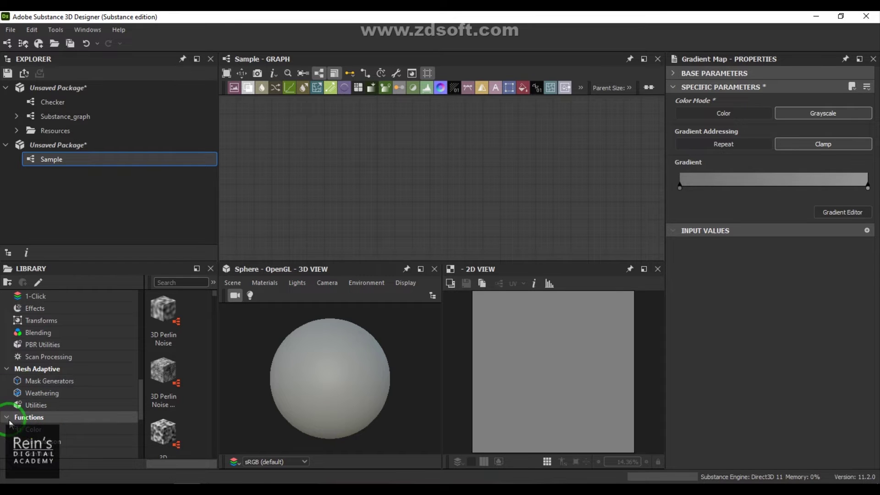
pyautogui.click(56, 416)
pyautogui.scroll(-3, 56, 416)
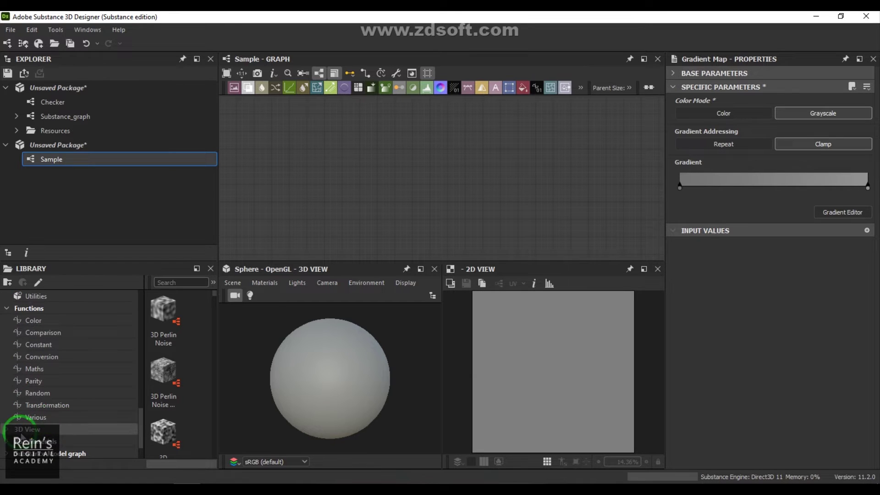
pyautogui.click(97, 415)
pyautogui.scroll(-2, 97, 414)
pyautogui.click(19, 404)
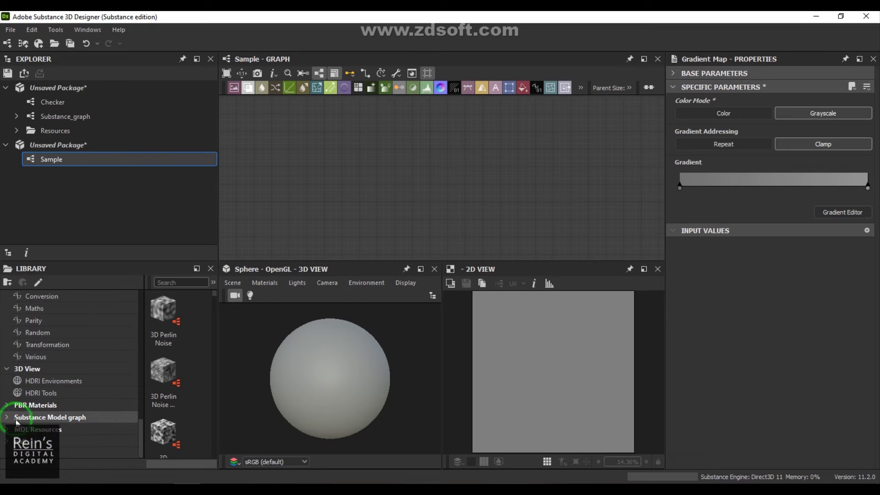
pyautogui.click(139, 416)
pyautogui.scroll(-3, 138, 417)
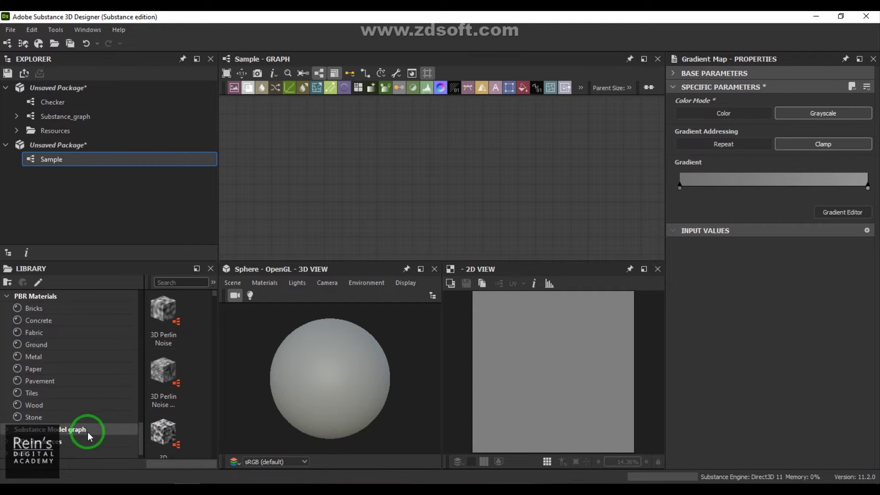
pyautogui.scroll(5, 92, 430)
pyautogui.scroll(6, 96, 428)
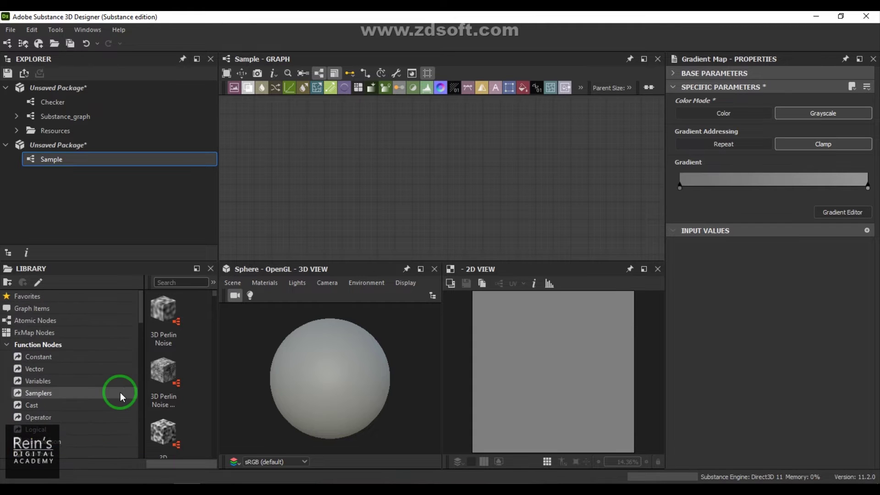
# Collapse the Function Nodes group and compare the Patterns and Noises generators in the library.
pyautogui.click(6, 345)
pyautogui.click(59, 429)
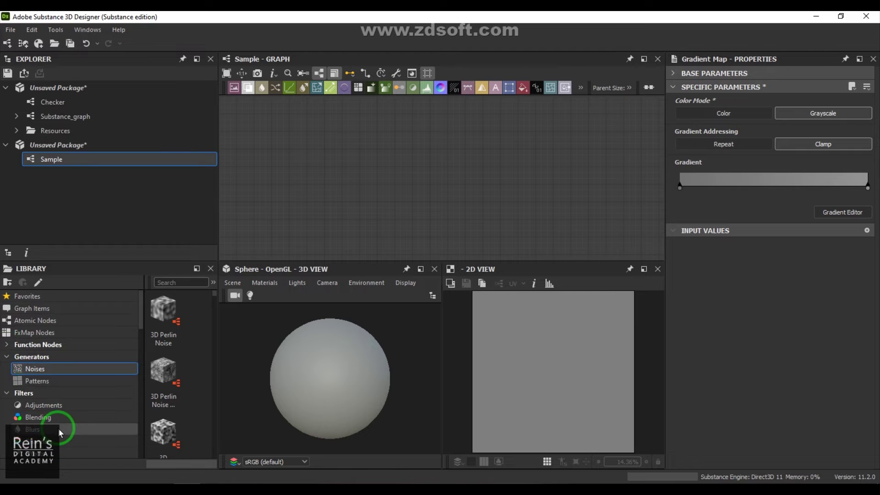
pyautogui.click(37, 381)
pyautogui.click(46, 370)
pyautogui.click(50, 384)
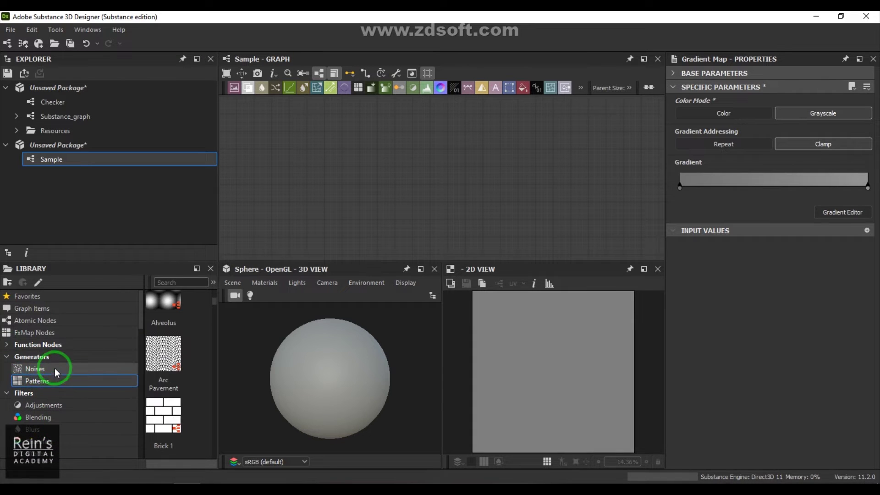
pyautogui.moveTo(54, 367); pyautogui.dragTo(209, 369)
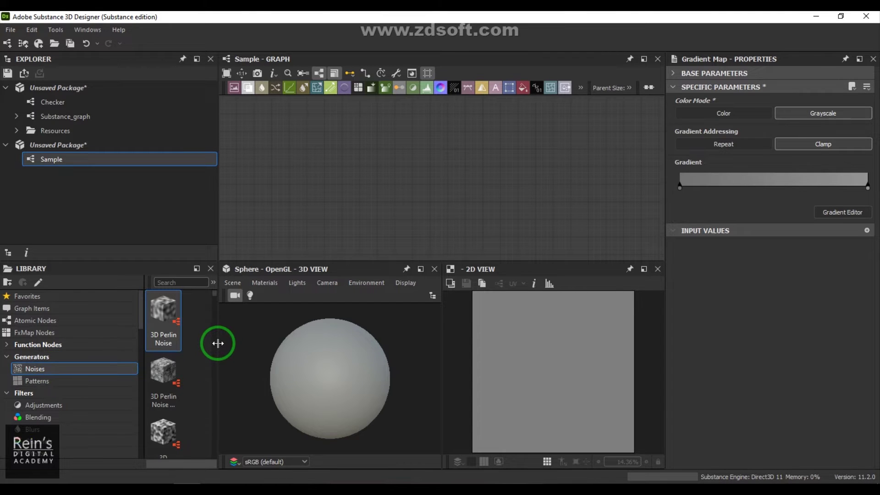
# Widen the library area and add a 3D Perlin Noise node from the noise generators to the Sample graph.
pyautogui.moveTo(218, 343); pyautogui.dragTo(245, 345)
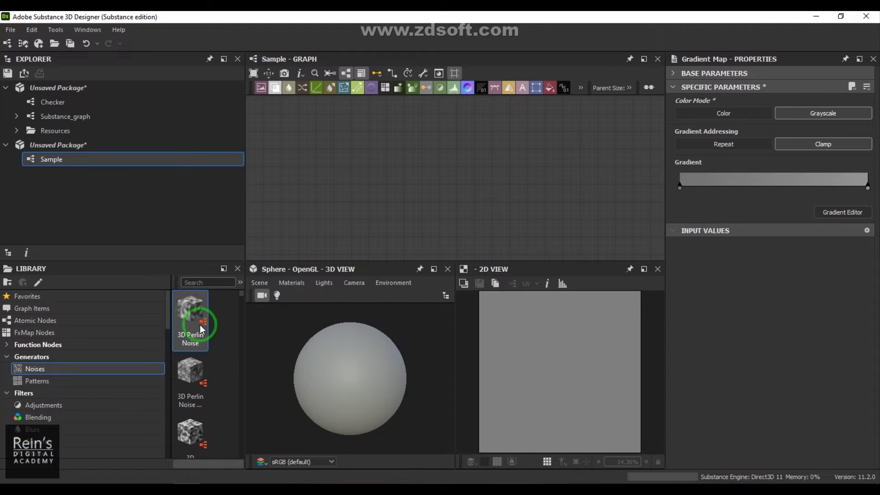
pyautogui.scroll(-3, 219, 356)
pyautogui.scroll(-5, 219, 356)
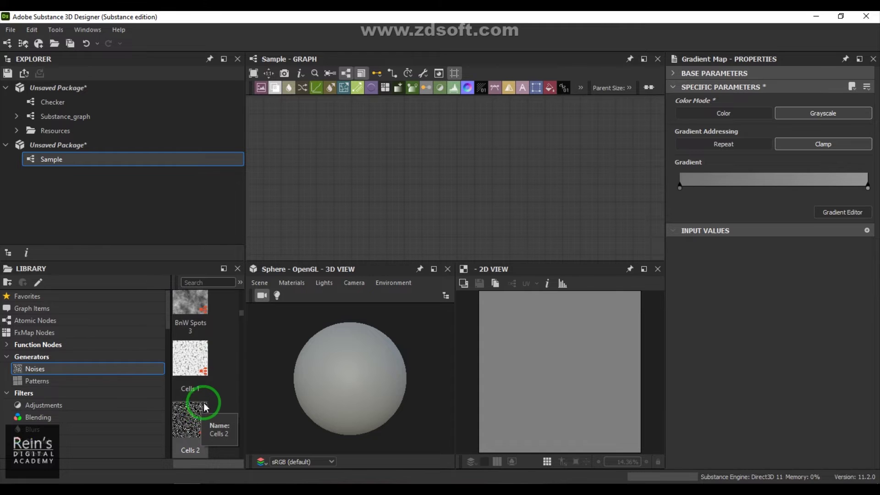
pyautogui.scroll(5, 208, 392)
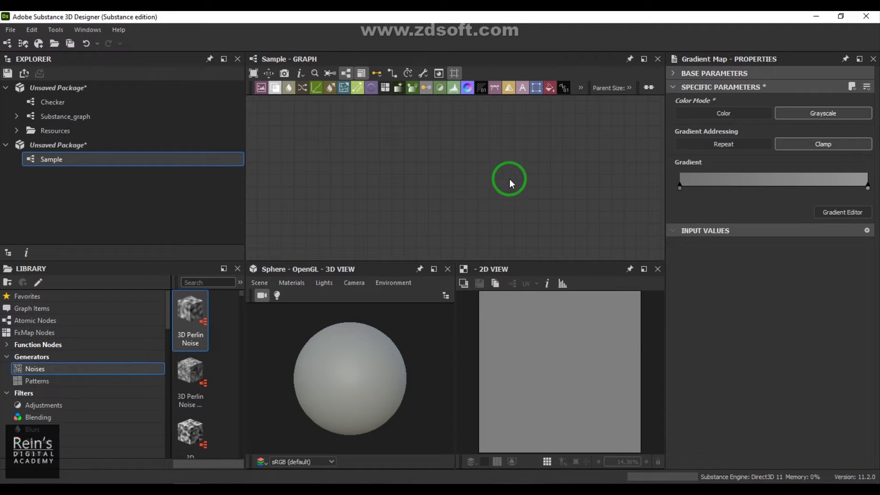
pyautogui.moveTo(190, 308); pyautogui.dragTo(404, 180)
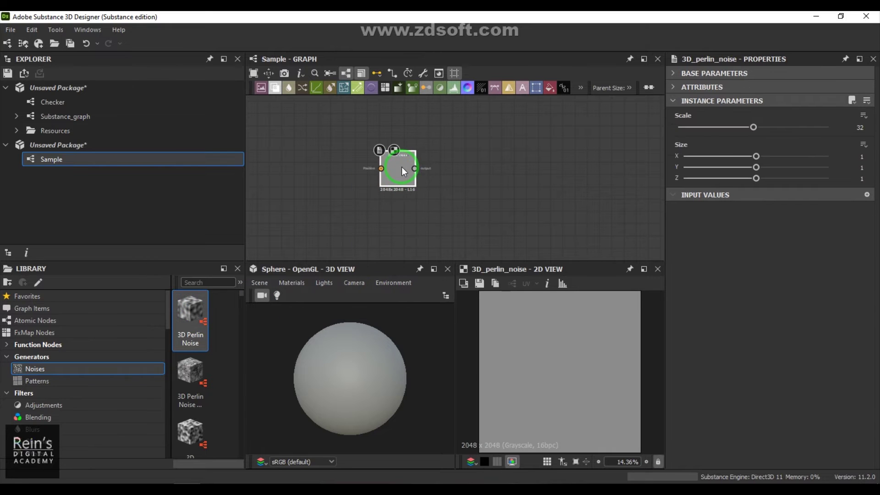
# Try out a Cells 1 noise node in the graph and delete it.
pyautogui.scroll(-5, 184, 413)
pyautogui.moveTo(198, 380); pyautogui.dragTo(472, 193)
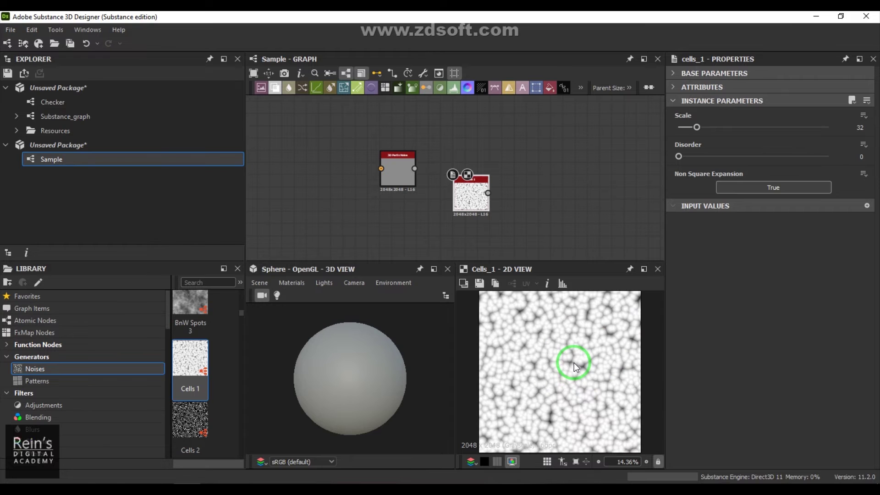
pyautogui.moveTo(467, 198); pyautogui.dragTo(468, 204)
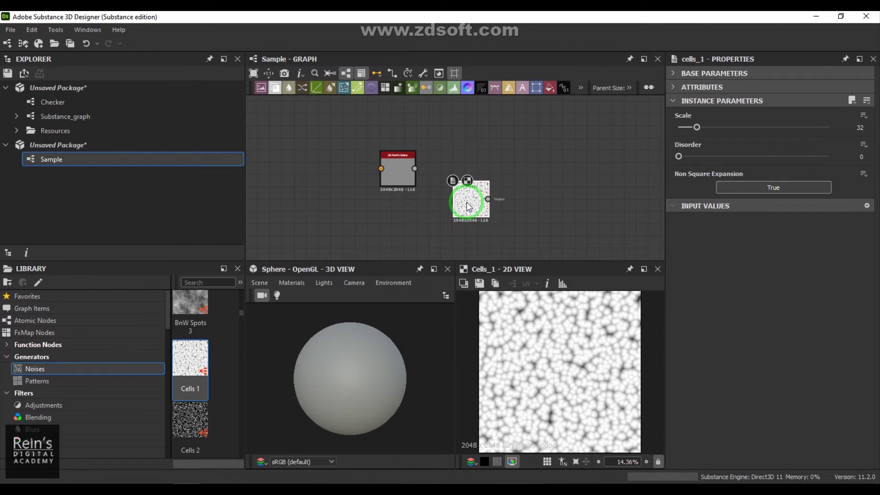
pyautogui.press('Delete')
# Move the 3D Perlin Noise node aside and add a Cube 3D GBuffers node on its input side.
pyautogui.click(392, 173)
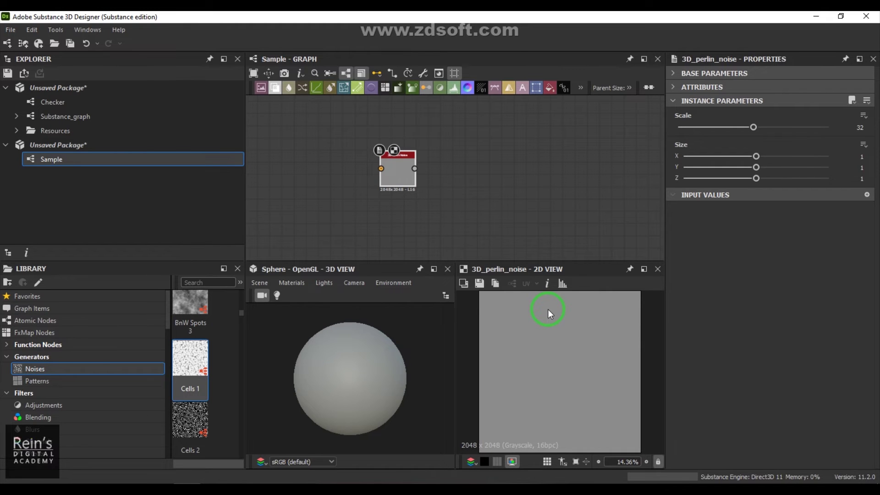
pyautogui.moveTo(410, 177); pyautogui.dragTo(490, 169)
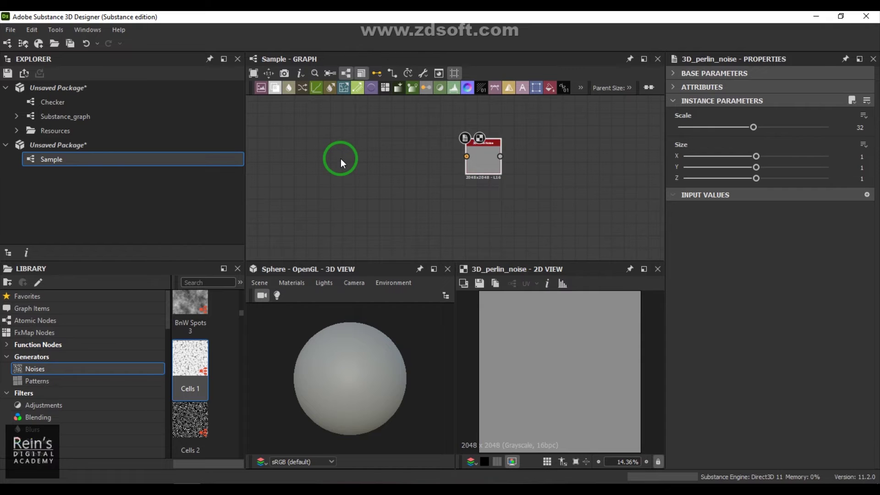
pyautogui.press('space')
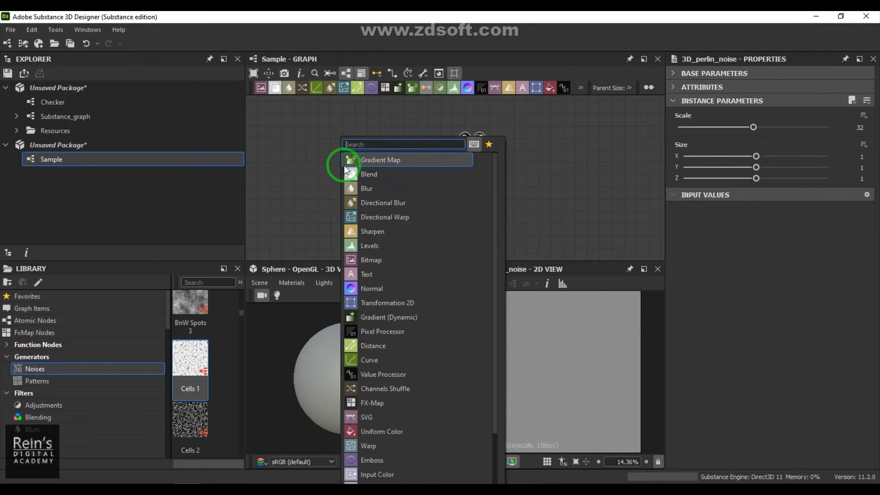
pyautogui.write('3d')
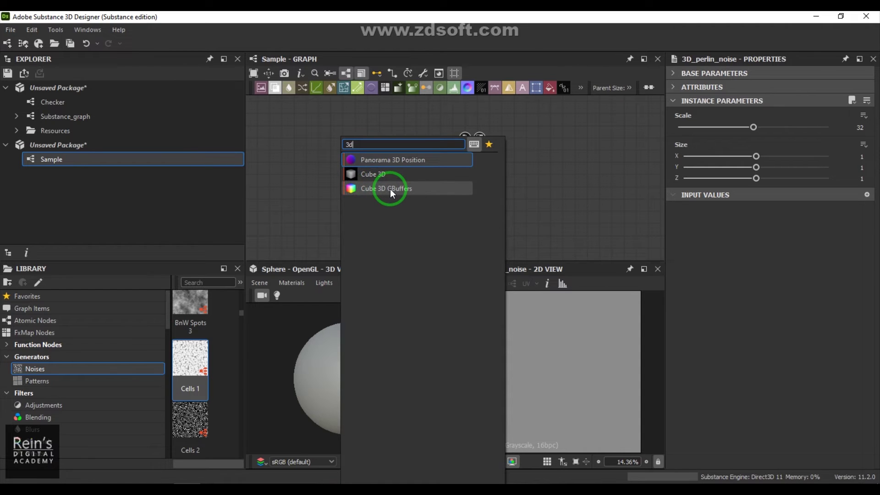
pyautogui.click(389, 188)
pyautogui.click(342, 175)
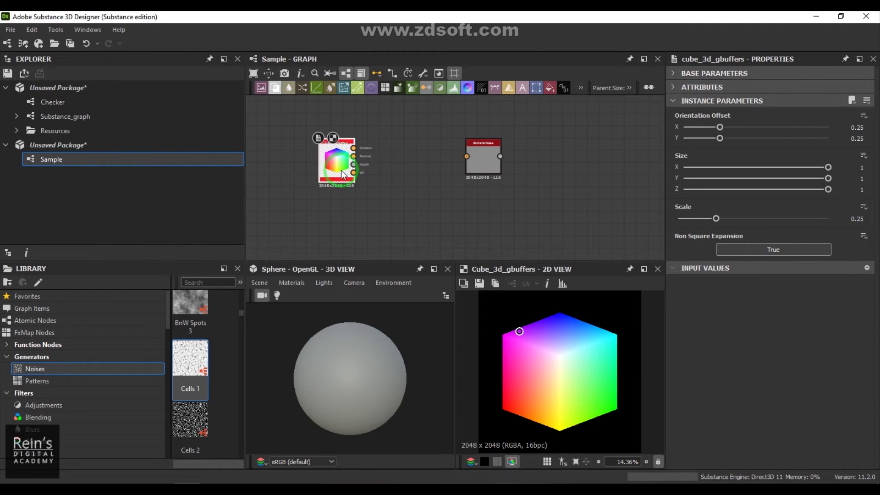
# Preview the Cube 3D GBuffers node and set its orientation offset to X 0.342 and Y 0.262.
pyautogui.scroll(5, 368, 184)
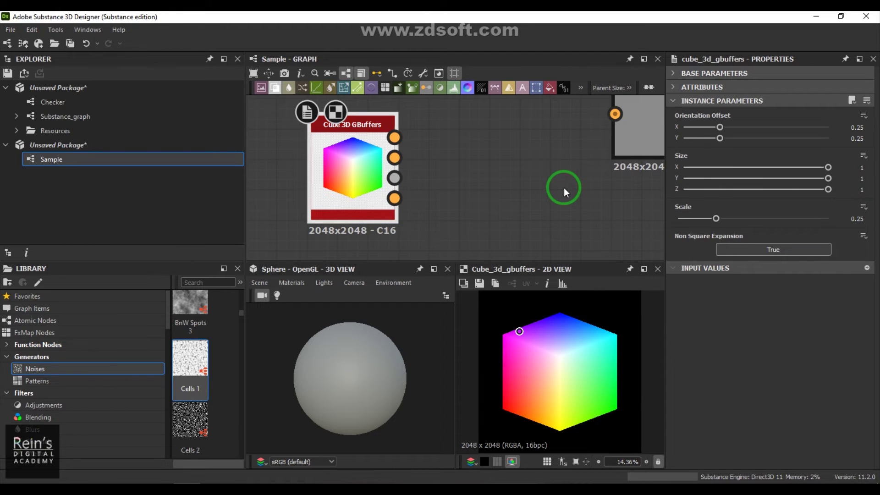
pyautogui.doubleClick(354, 169)
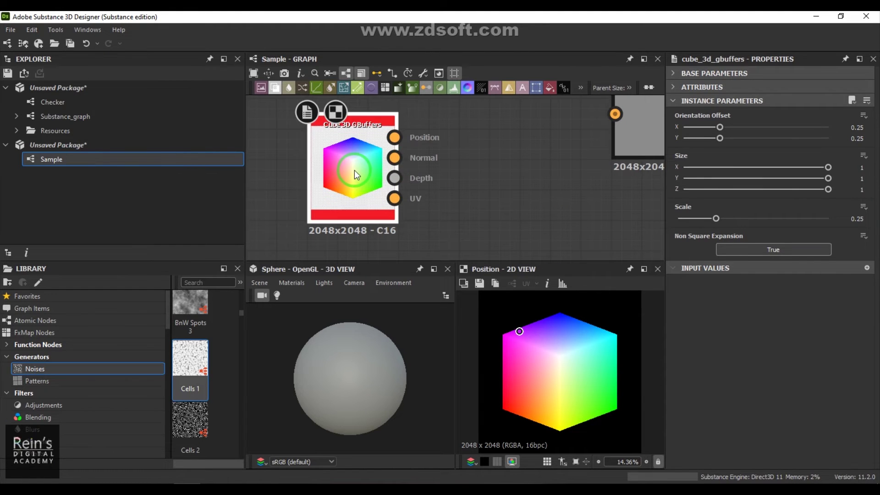
pyautogui.moveTo(519, 331); pyautogui.dragTo(542, 332)
pyautogui.click(824, 125)
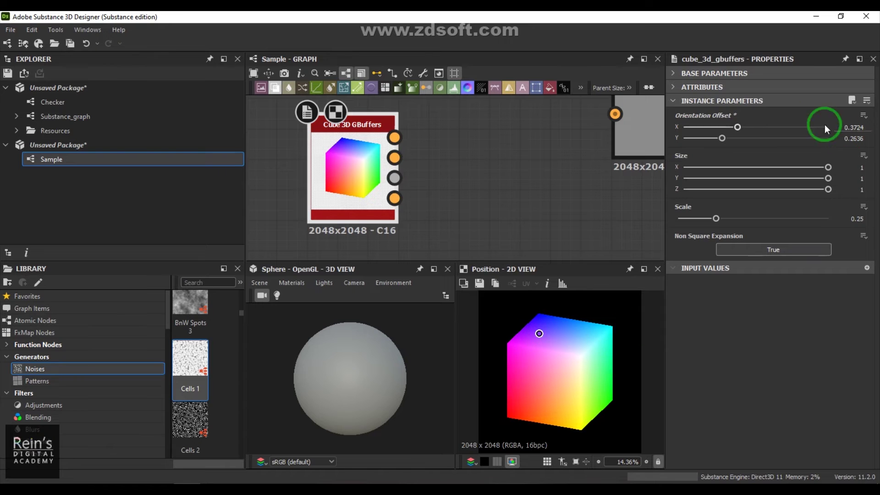
pyautogui.moveTo(737, 129)
pyautogui.mouseDown()
pyautogui.moveTo(773, 131)
pyautogui.moveTo(733, 130)
pyautogui.mouseUp()
pyautogui.moveTo(722, 138)
pyautogui.mouseDown()
pyautogui.moveTo(791, 136)
pyautogui.moveTo(722, 139)
pyautogui.mouseUp()
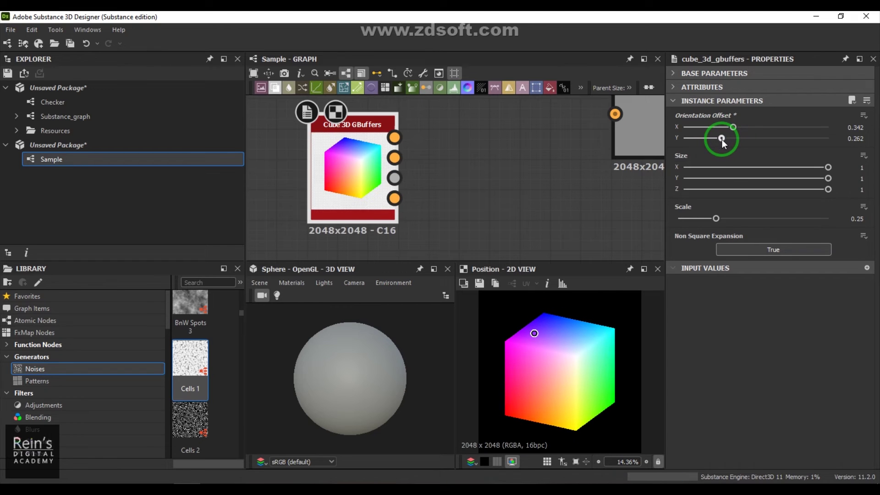
pyautogui.moveTo(828, 168); pyautogui.dragTo(862, 165)
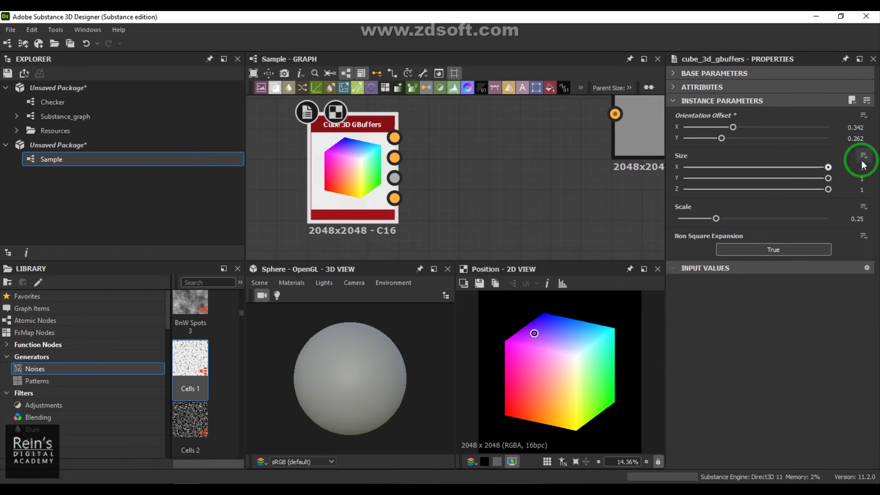
# Connect the Position output of the Cube 3D GBuffers node to the input of the 3D Perlin Noise node.
pyautogui.click(390, 145)
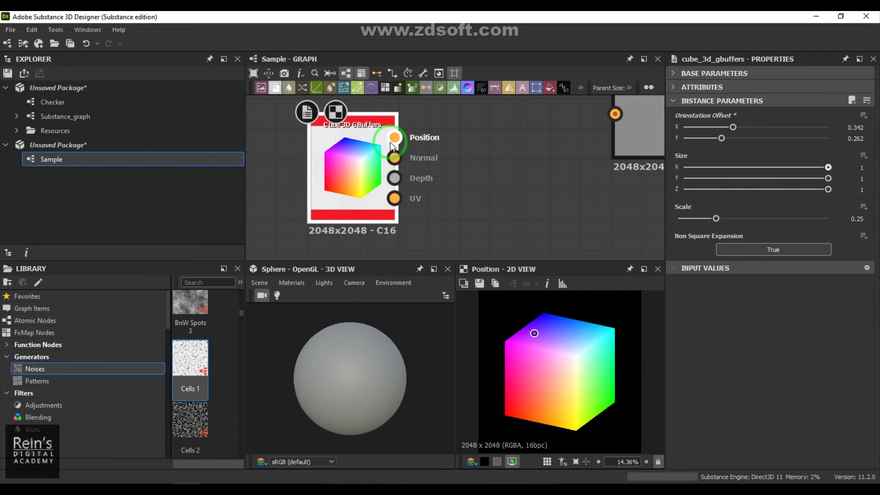
pyautogui.click(400, 158)
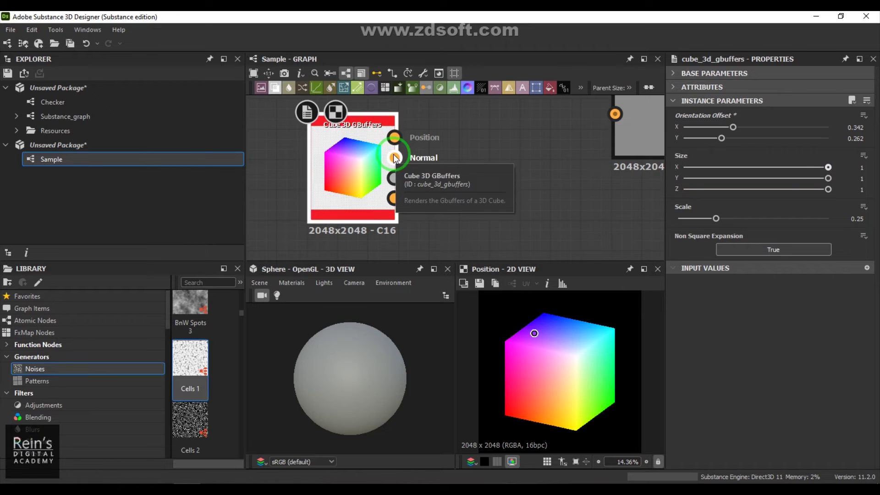
pyautogui.click(393, 179)
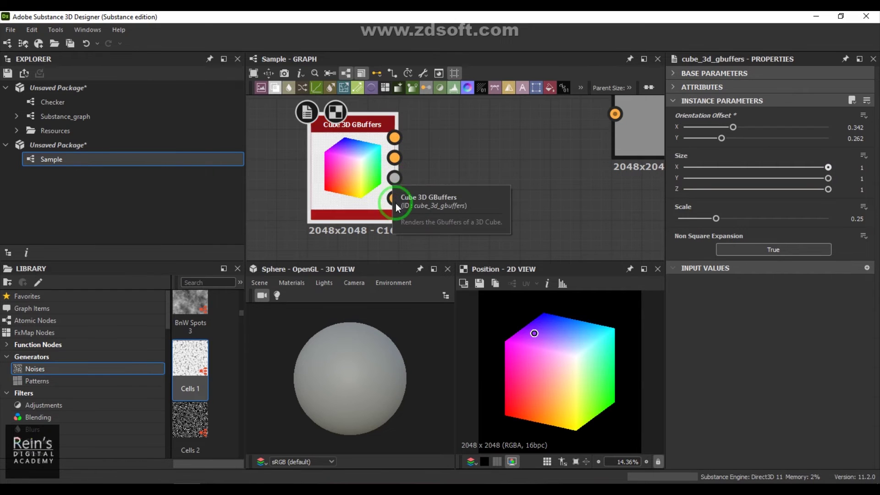
pyautogui.click(580, 208)
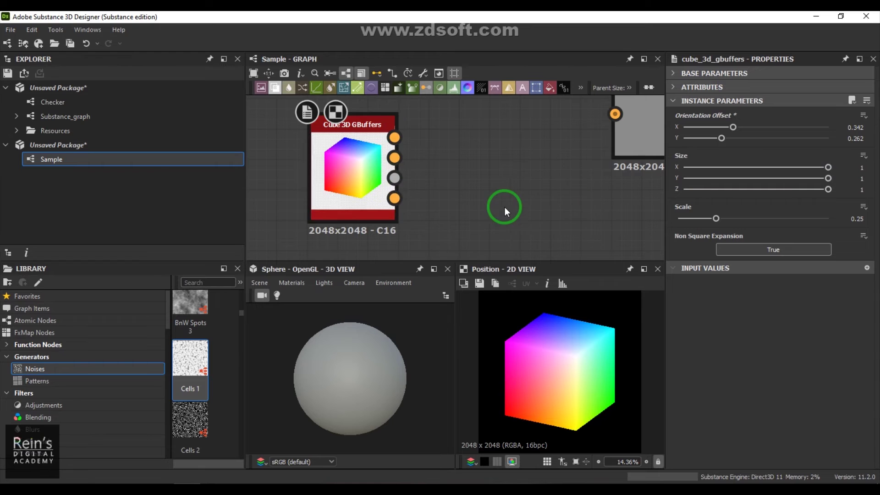
pyautogui.scroll(-2, 504, 207)
pyautogui.moveTo(518, 200); pyautogui.dragTo(428, 206, button='middle')
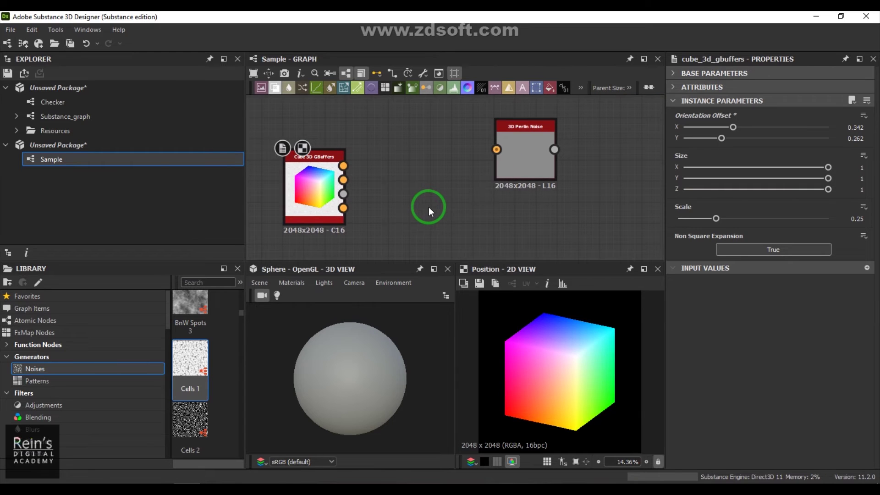
pyautogui.moveTo(344, 166); pyautogui.dragTo(488, 156)
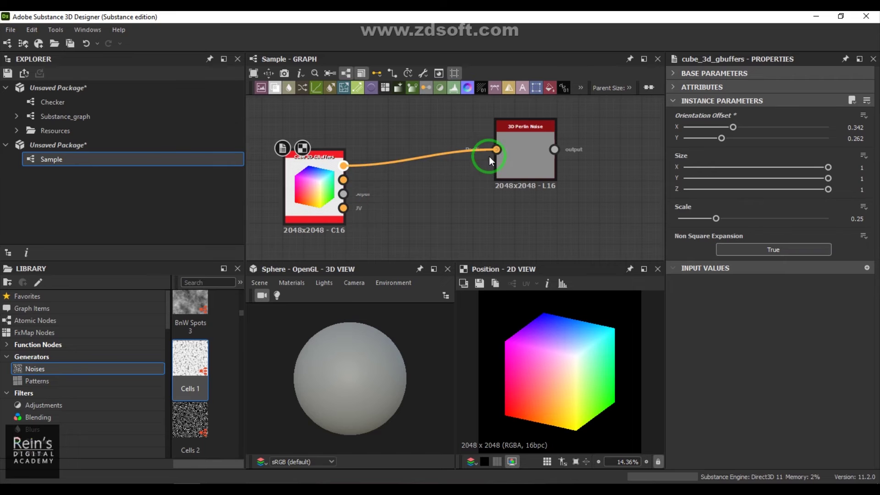
# Preview the 3D Perlin Noise node and set its scale to 7.74 and its size to X 0.86, Y 0.87, Z 0.91.
pyautogui.doubleClick(530, 156)
pyautogui.click(615, 416)
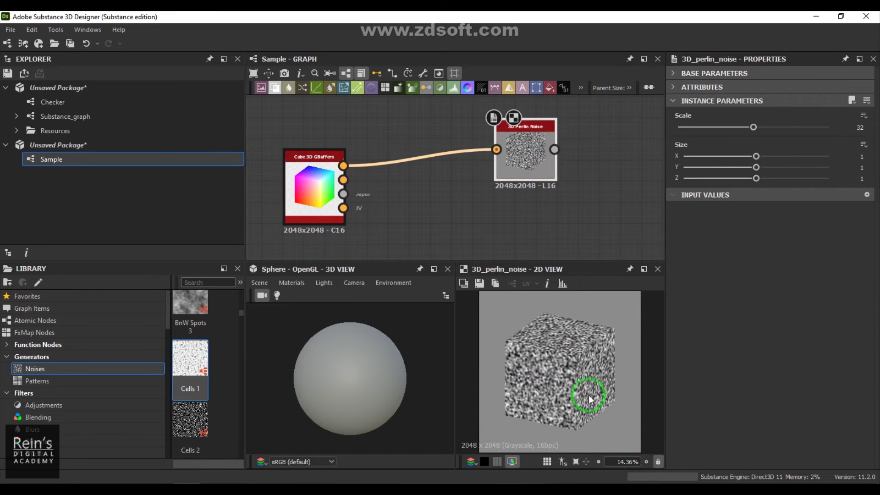
pyautogui.scroll(1, 589, 395)
pyautogui.click(519, 149)
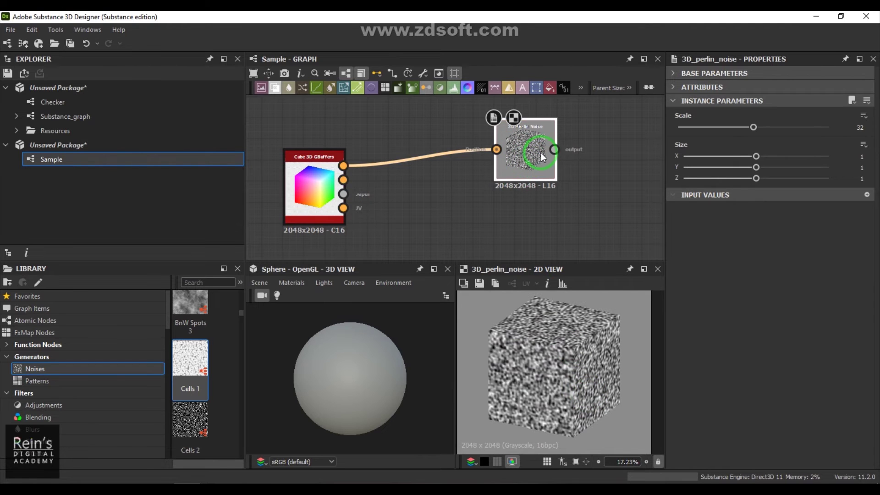
pyautogui.click(559, 152)
pyautogui.click(588, 425)
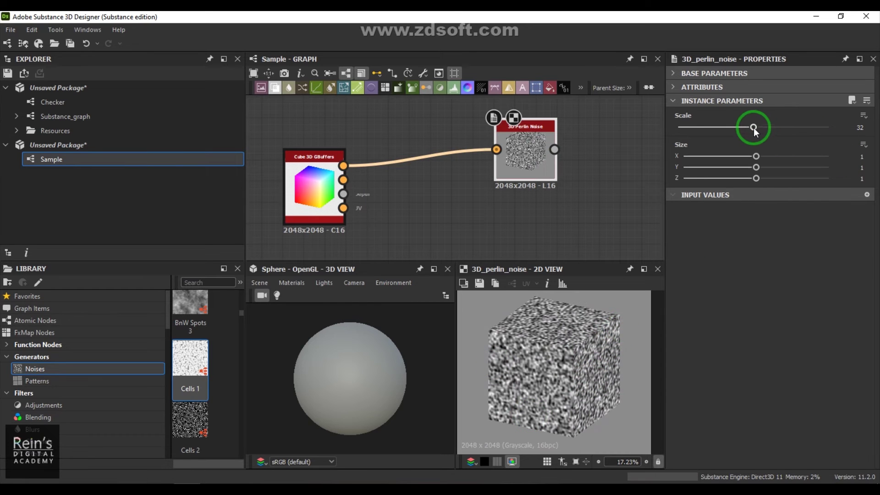
pyautogui.moveTo(753, 128); pyautogui.dragTo(697, 128)
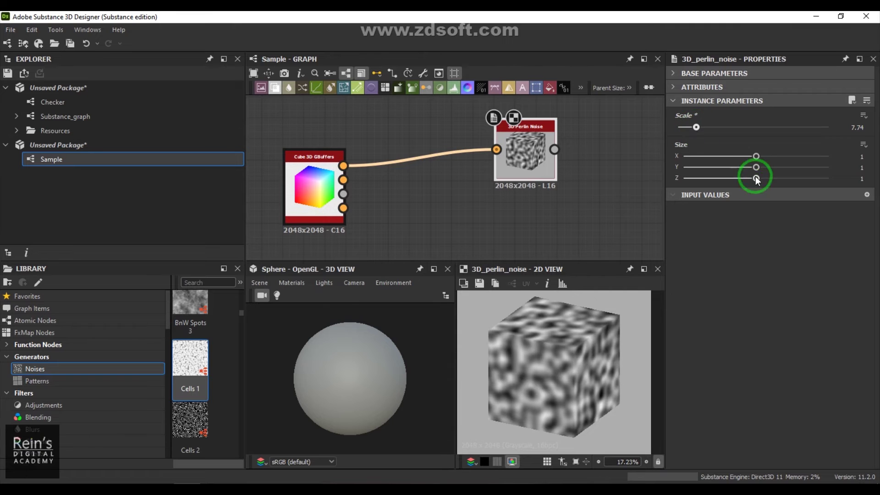
pyautogui.moveTo(756, 157)
pyautogui.mouseDown()
pyautogui.moveTo(707, 164)
pyautogui.moveTo(747, 166)
pyautogui.moveTo(719, 168)
pyautogui.moveTo(743, 179)
pyautogui.moveTo(727, 179)
pyautogui.moveTo(736, 175)
pyautogui.moveTo(729, 157)
pyautogui.moveTo(746, 157)
pyautogui.mouseUp()
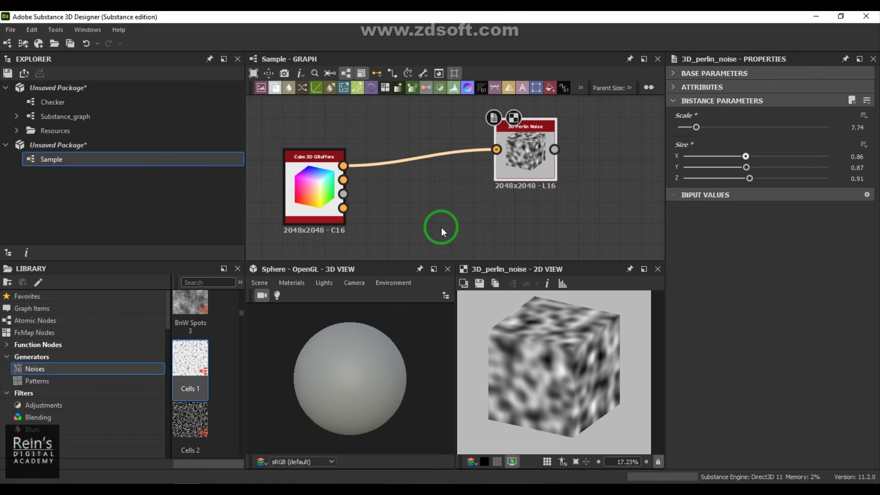
# Add a Bitmap node from the desktop file fcb521fece4f4e678d4ac2fdb97b5c0a.png as a linked resource.
pyautogui.click(440, 210)
pyautogui.press('space')
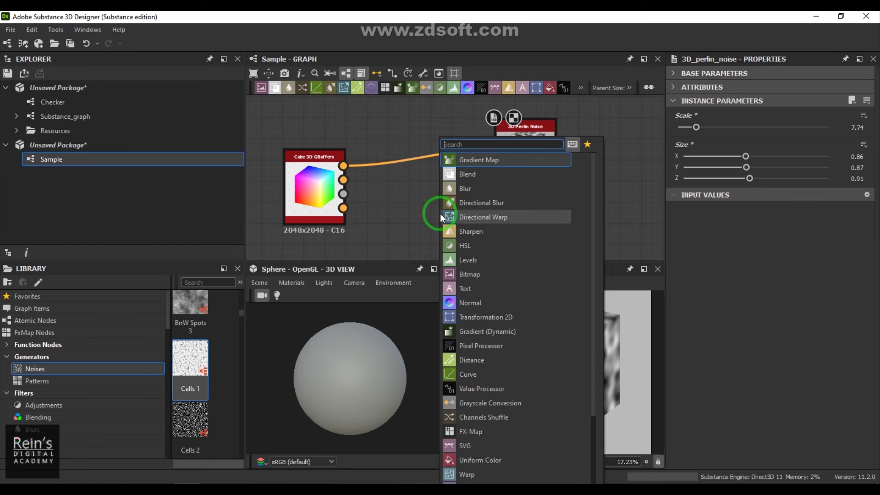
pyautogui.write('bit')
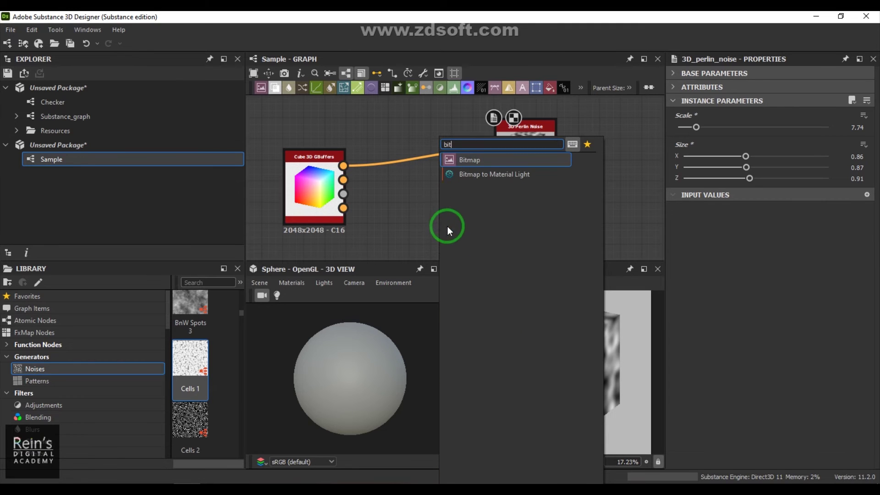
pyautogui.click(472, 162)
pyautogui.click(507, 170)
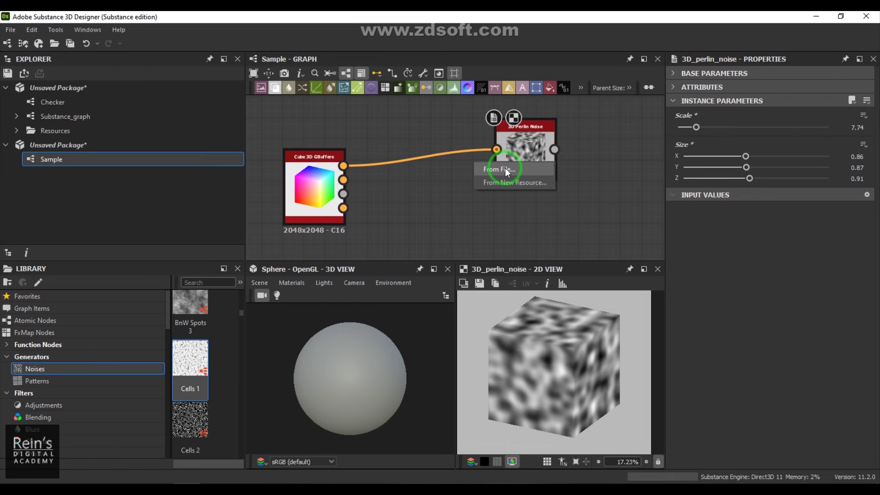
pyautogui.click(154, 159)
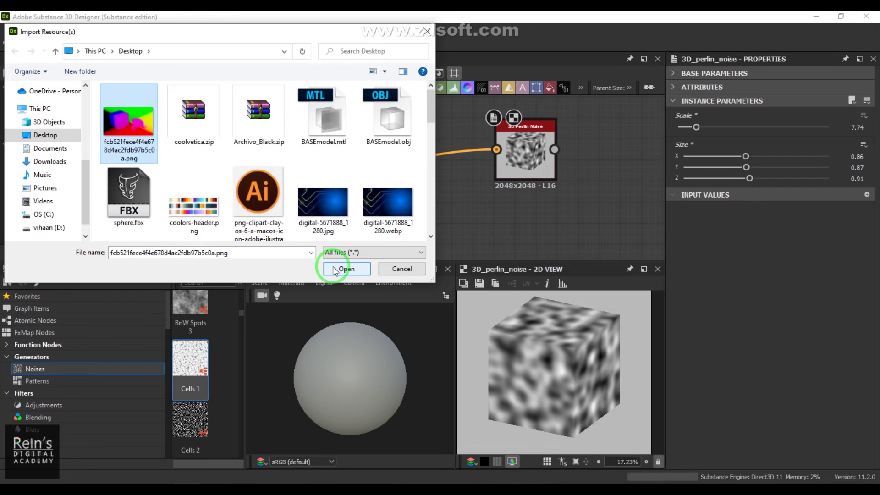
pyautogui.click(335, 270)
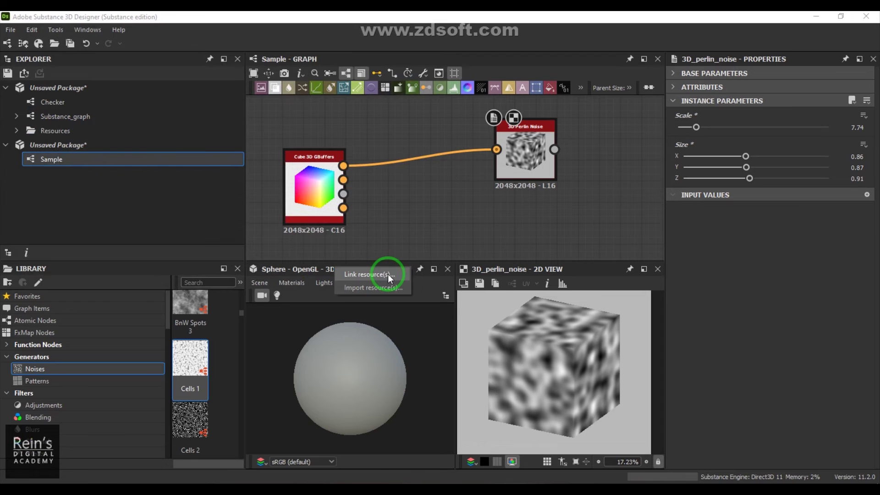
pyautogui.click(388, 274)
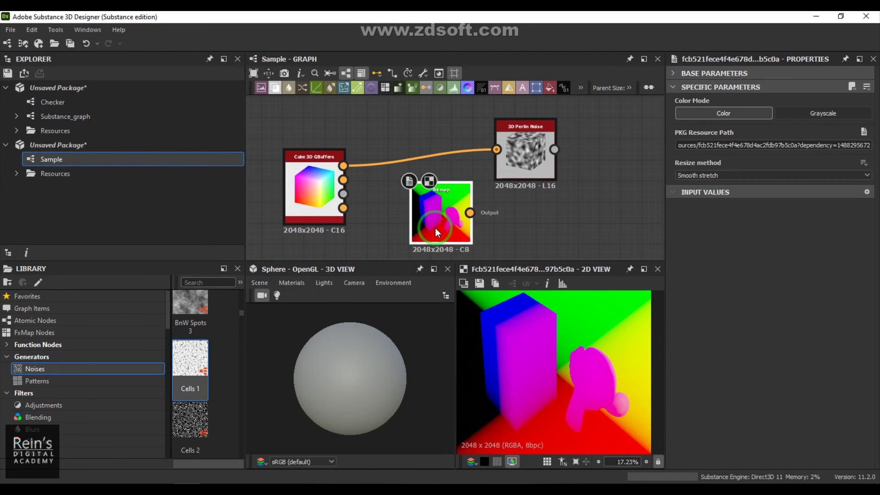
# Move the Bitmap node beside the Cube 3D GBuffers node, connect its output to the 3D Perlin Noise input and preview the noise.
pyautogui.moveTo(435, 229); pyautogui.dragTo(496, 151)
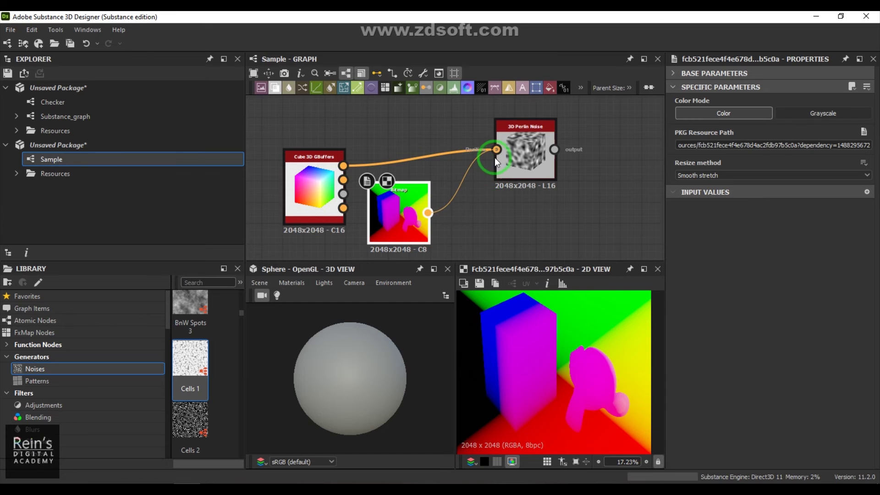
pyautogui.doubleClick(535, 155)
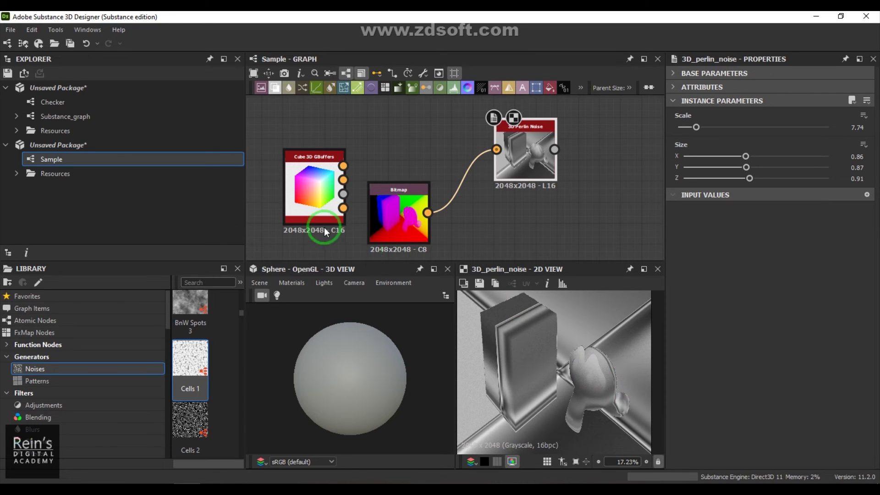
# Compare the Bitmap node's position colours with those of the Cube 3D GBuffers node and with the previewed noise.
pyautogui.click(392, 233)
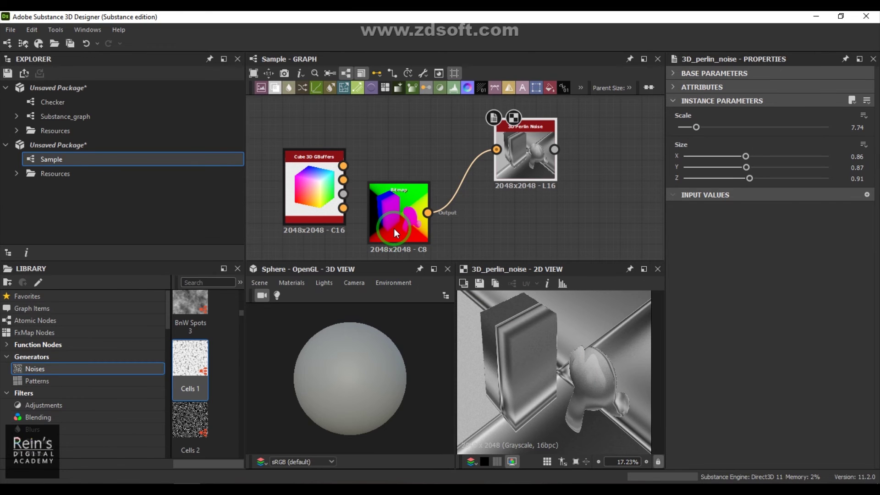
pyautogui.scroll(6, 394, 229)
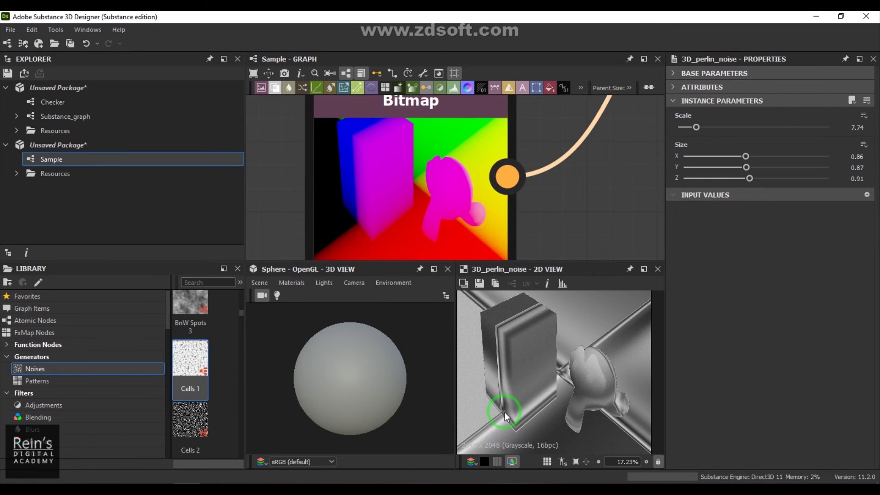
pyautogui.scroll(-3, 378, 221)
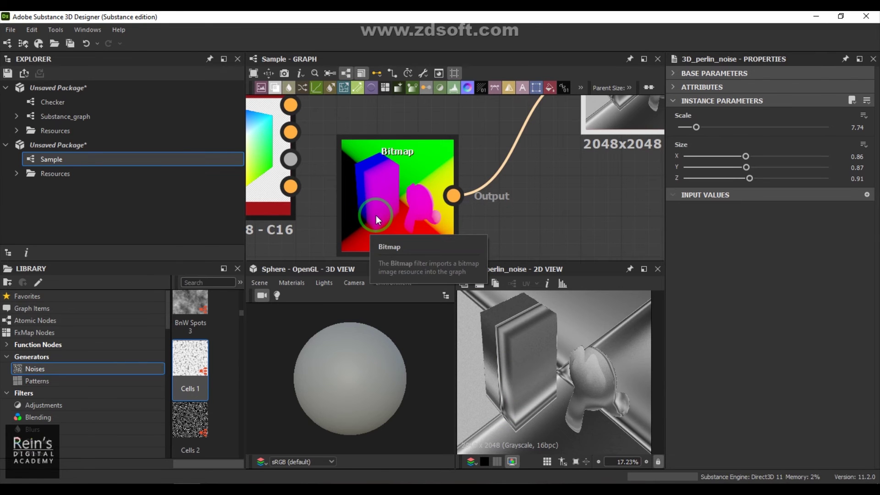
pyautogui.scroll(-1, 376, 215)
pyautogui.moveTo(343, 220); pyautogui.dragTo(442, 222, button='middle')
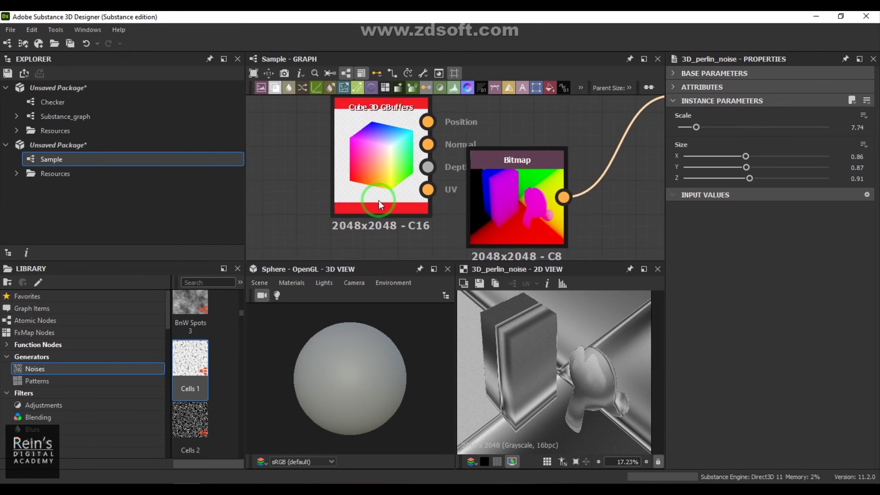
pyautogui.scroll(2, 372, 197)
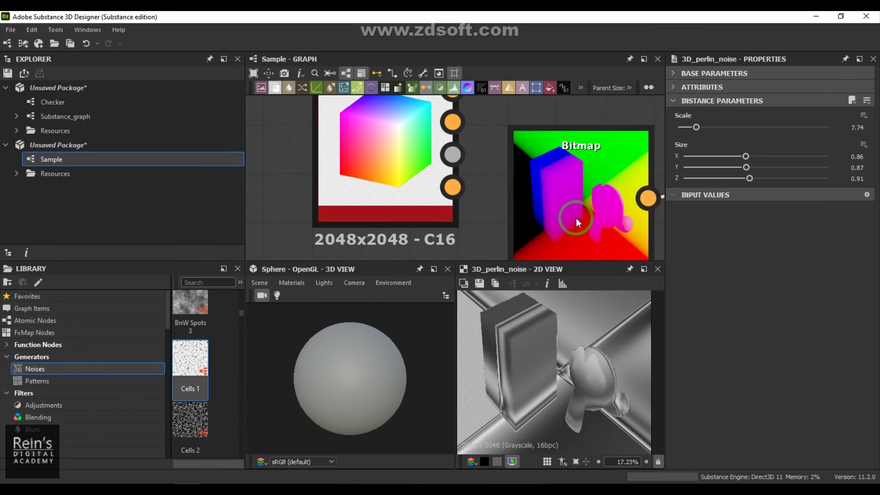
pyautogui.moveTo(576, 218); pyautogui.dragTo(469, 183, button='middle')
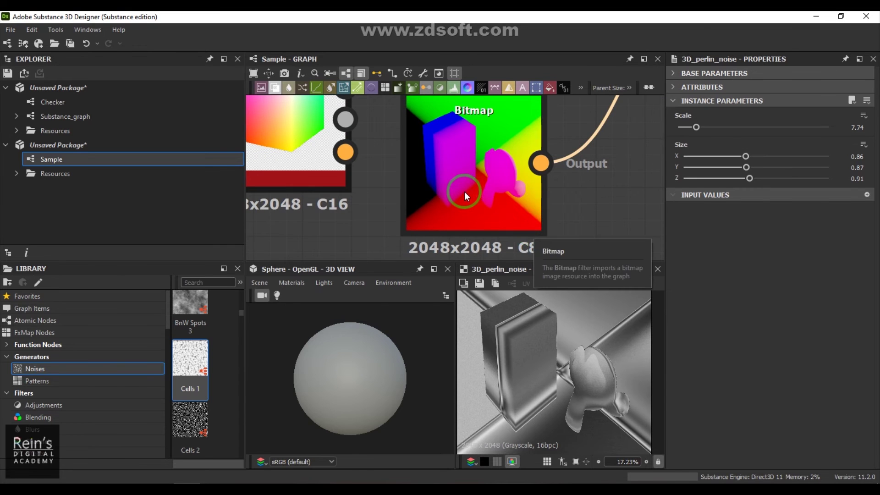
pyautogui.scroll(-2, 462, 193)
pyautogui.click(453, 106)
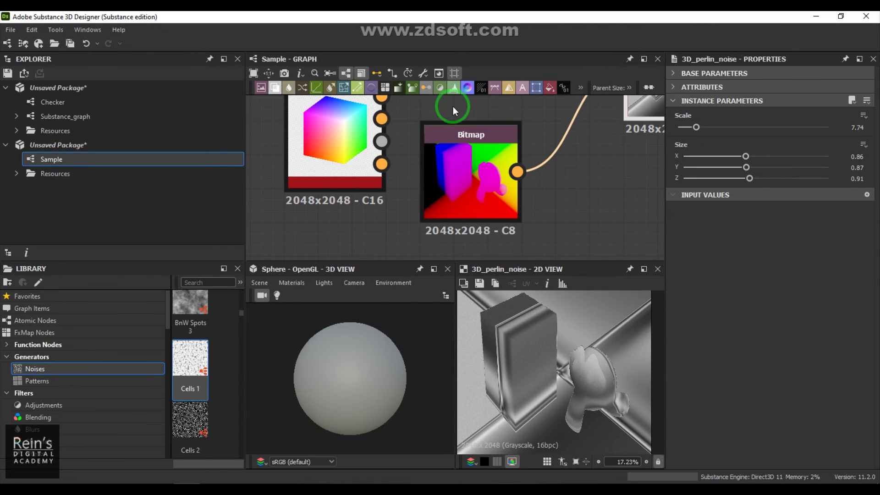
pyautogui.click(445, 200)
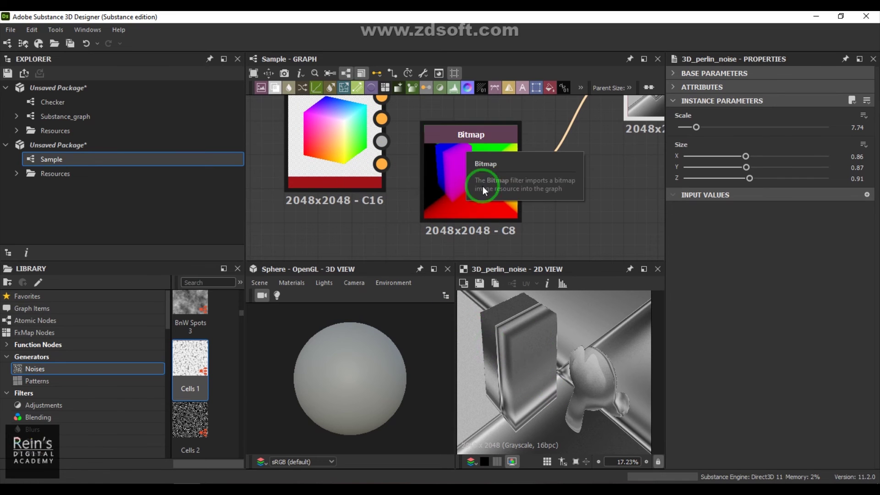
pyautogui.click(644, 221)
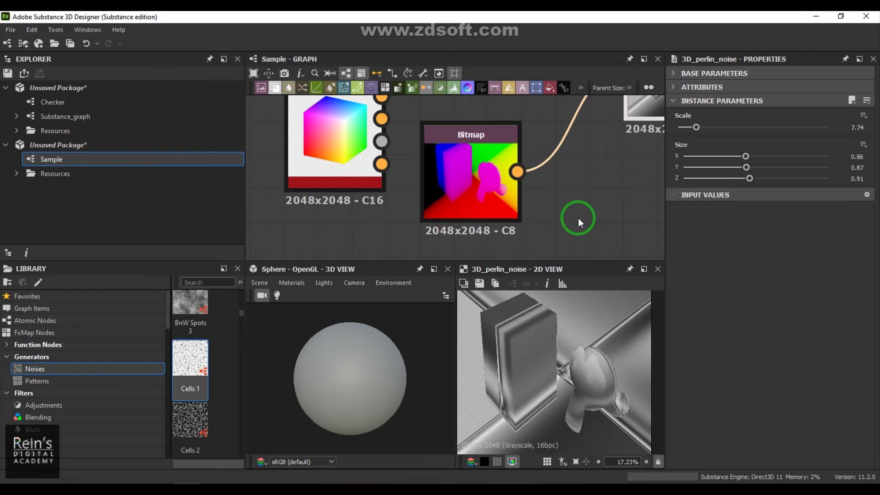
# Reconnect the Position output of the Cube 3D GBuffers node to the 3D Perlin Noise input in place of the Bitmap.
pyautogui.press('f')
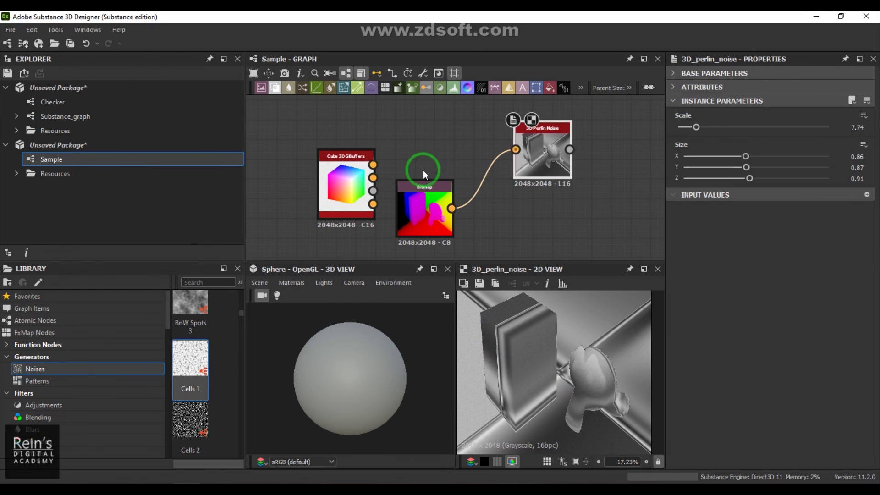
pyautogui.moveTo(372, 164); pyautogui.dragTo(516, 149)
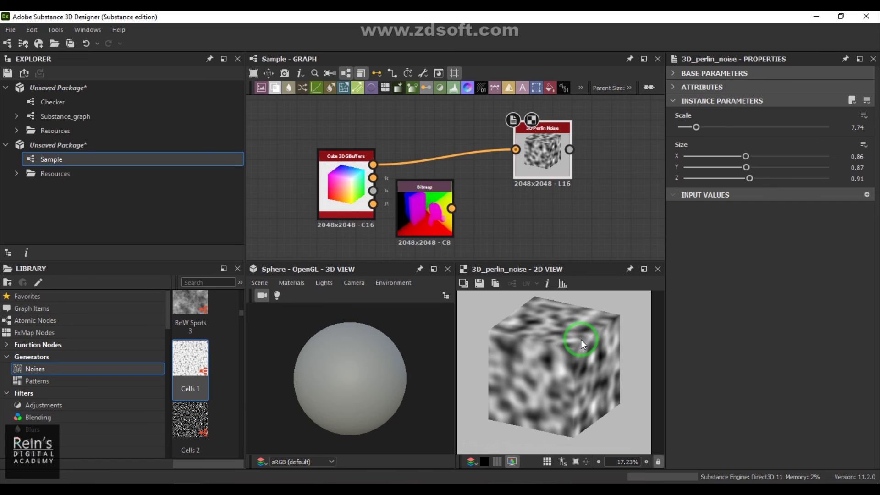
# Add a 3D Perlin Noise Fractal node below the 3D Perlin Noise node, feed it the cube's Position output and inspect its preview.
pyautogui.scroll(5, 216, 330)
pyautogui.click(190, 385)
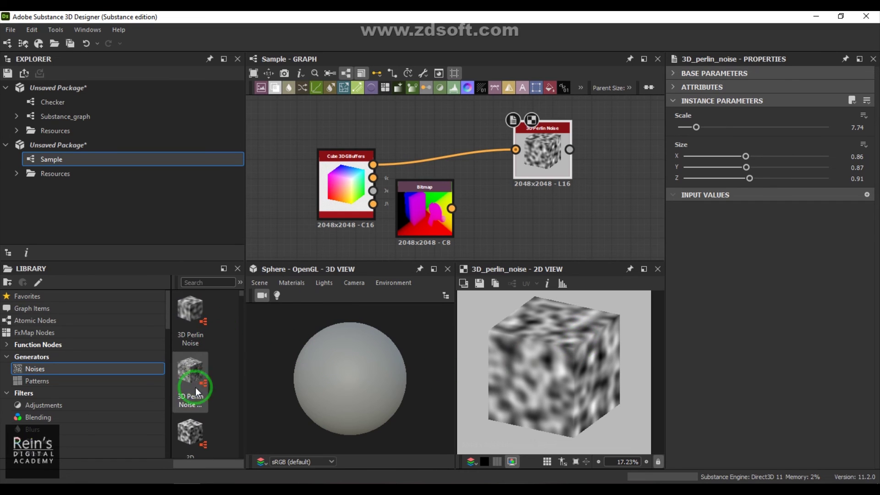
pyautogui.moveTo(187, 383); pyautogui.dragTo(374, 165)
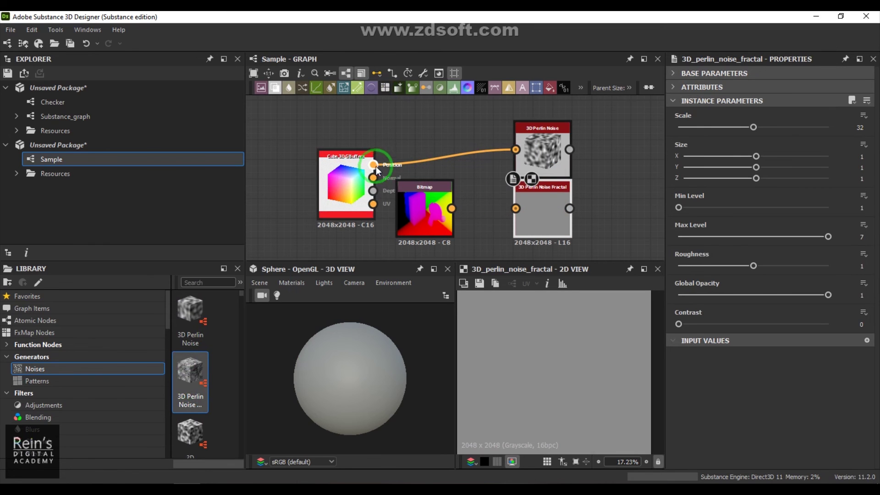
pyautogui.moveTo(512, 207); pyautogui.dragTo(515, 209)
pyautogui.click(590, 388)
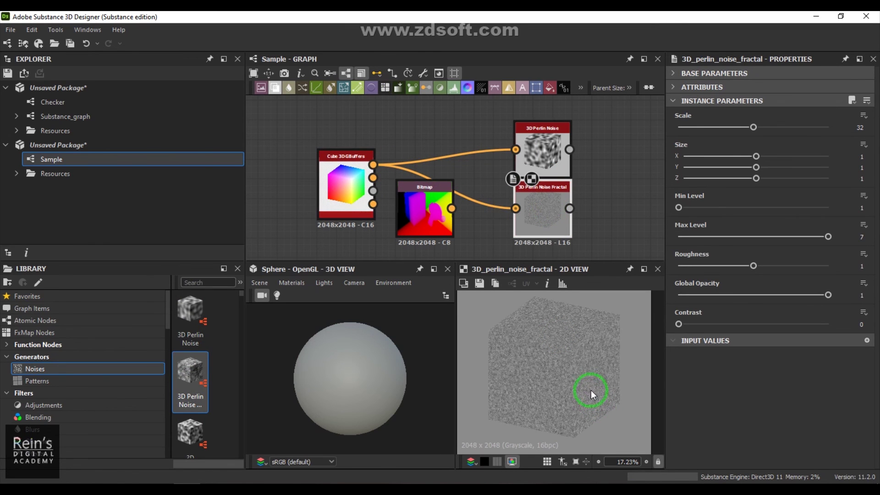
pyautogui.scroll(10, 590, 388)
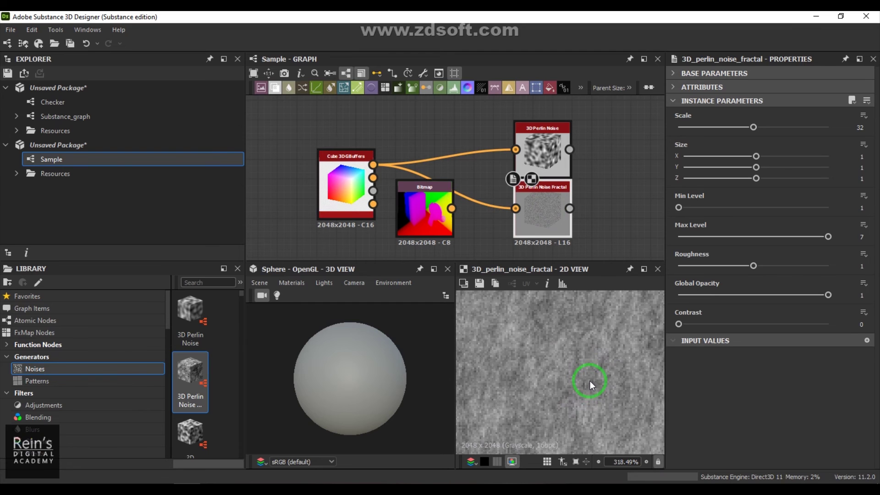
pyautogui.scroll(-12, 589, 375)
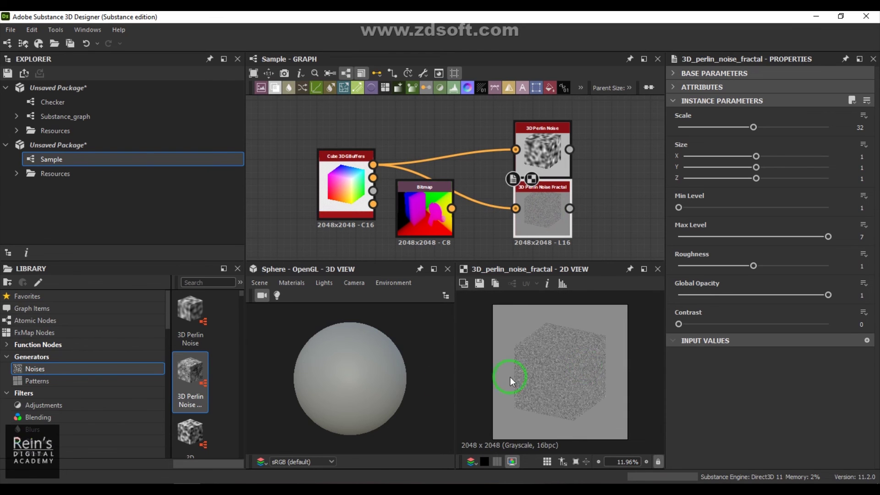
# Add a 3D Worley Noise node beyond the Perlin nodes, feed it the cube's Position output and inspect its preview.
pyautogui.scroll(-3, 216, 409)
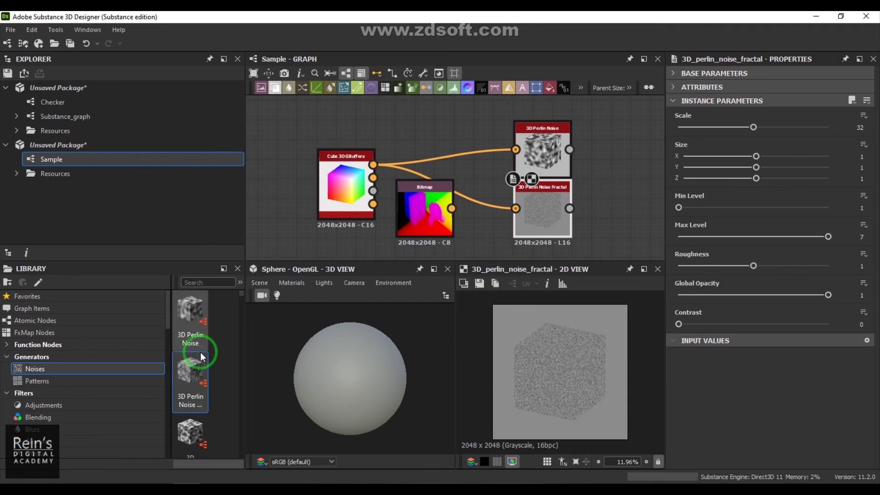
pyautogui.moveTo(190, 326); pyautogui.dragTo(613, 164)
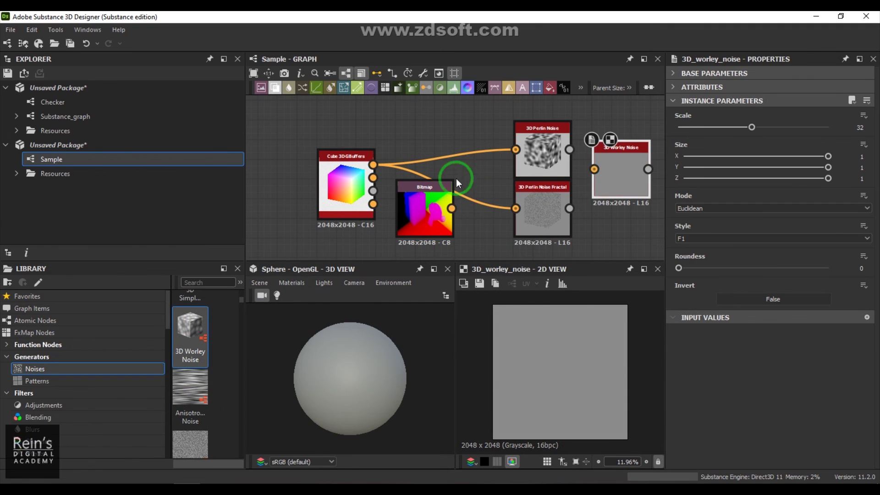
pyautogui.moveTo(369, 170); pyautogui.dragTo(606, 177)
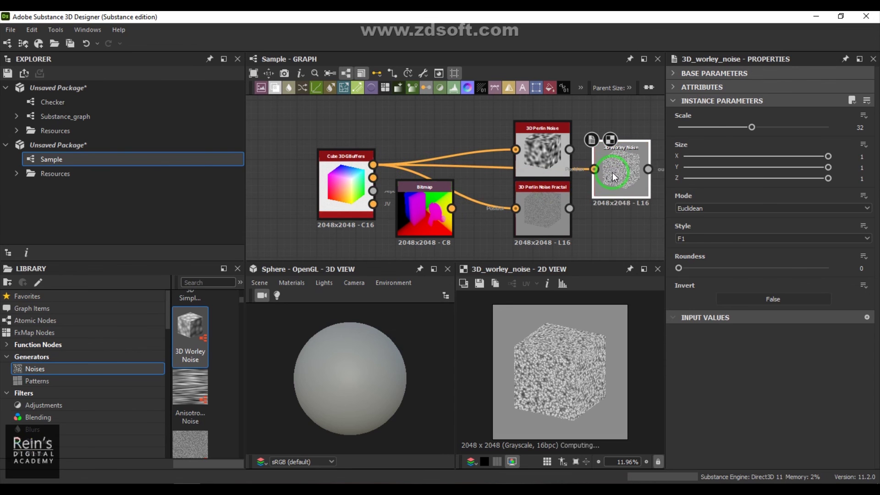
pyautogui.scroll(4, 558, 413)
pyautogui.scroll(3, 558, 413)
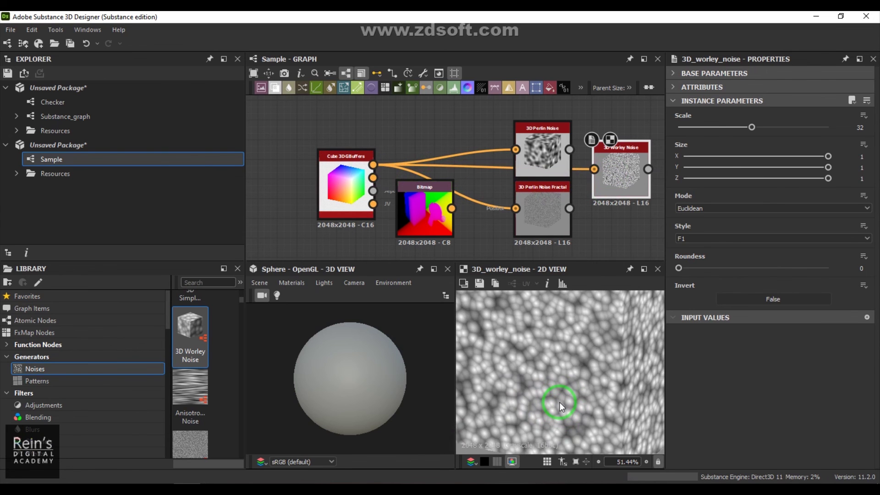
pyautogui.scroll(-5, 547, 370)
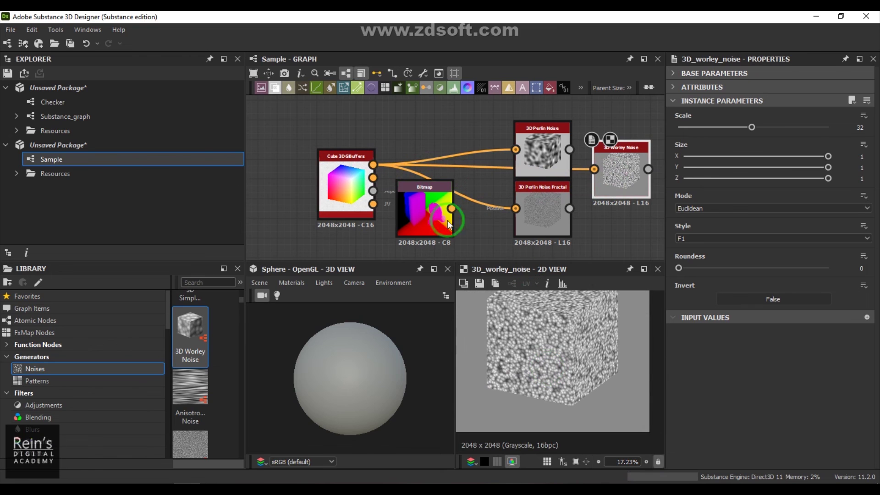
# Replace the 3D Worley Noise node's input with the Bitmap node's output and view the resulting noise.
pyautogui.moveTo(451, 209); pyautogui.dragTo(620, 171)
pyautogui.moveTo(552, 359)
pyautogui.mouseDown()
pyautogui.moveTo(554, 350)
pyautogui.moveTo(540, 367)
pyautogui.mouseUp()
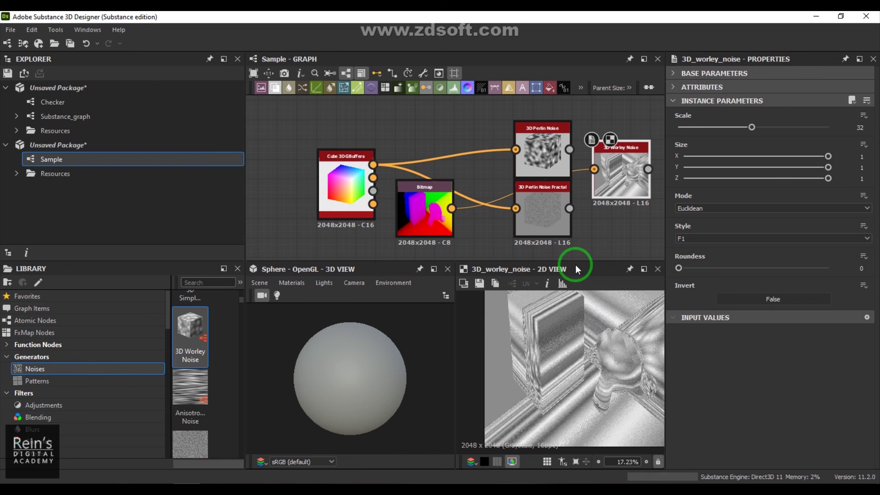
# Move the Bitmap node below the 3D Worley Noise node and reconnect the cube's Position output to the Worley input.
pyautogui.click(414, 223)
pyautogui.click(574, 420)
pyautogui.scroll(2, 615, 181)
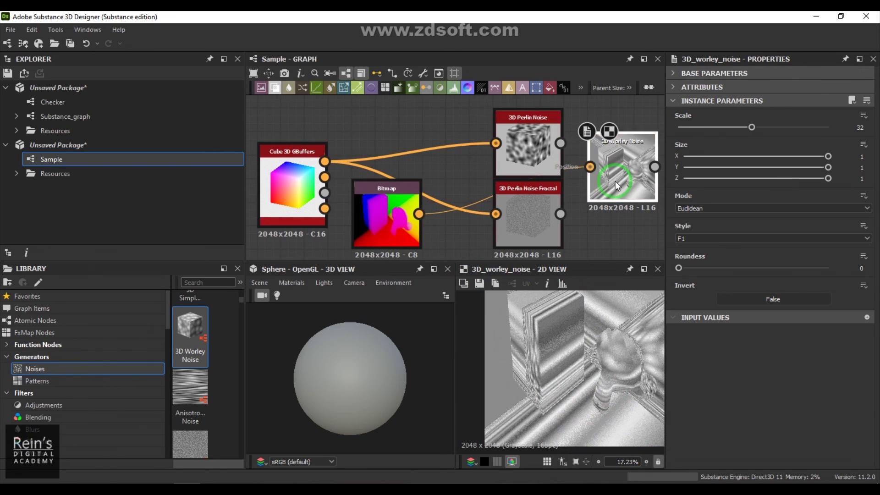
pyautogui.moveTo(378, 220); pyautogui.dragTo(606, 248)
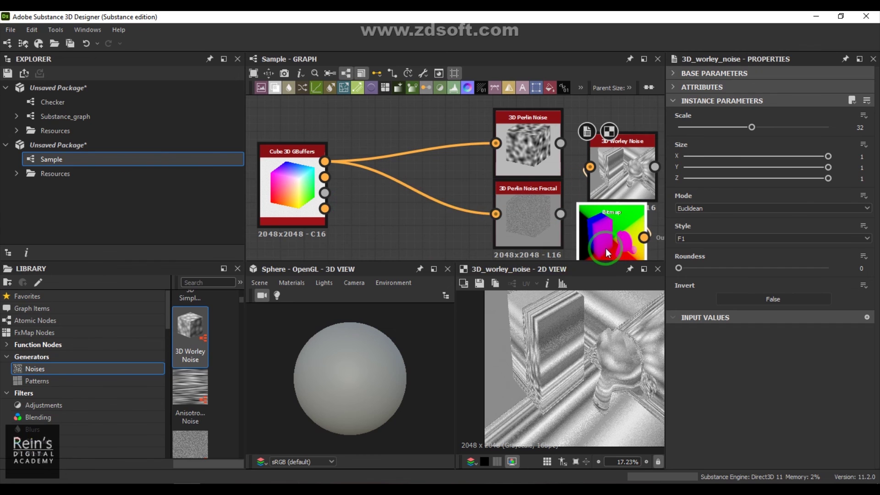
pyautogui.click(383, 230)
pyautogui.moveTo(382, 230); pyautogui.dragTo(449, 222, button='middle')
pyautogui.moveTo(320, 160); pyautogui.dragTo(577, 152)
pyautogui.click(616, 321)
pyautogui.scroll(1, 609, 331)
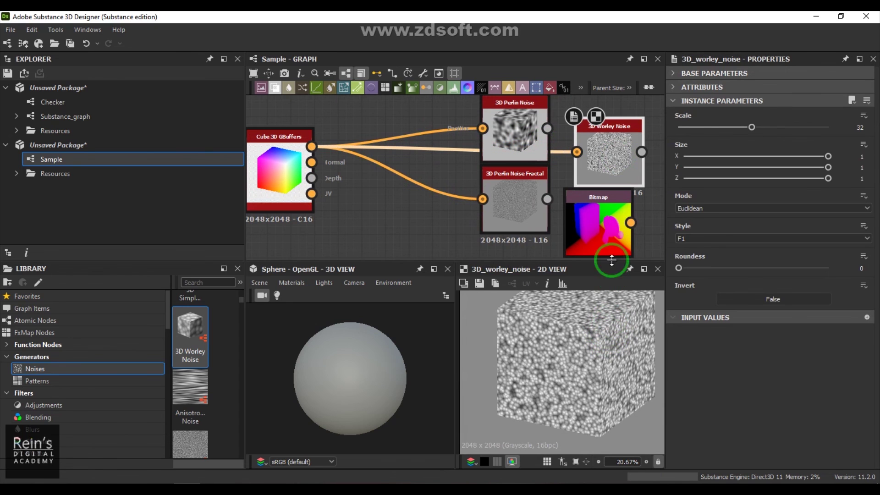
# Try the Manhattan, Chebyshev and Minkowski modes on the 3D Worley Noise node and inspect the noise close up.
pyautogui.click(760, 208)
pyautogui.click(755, 225)
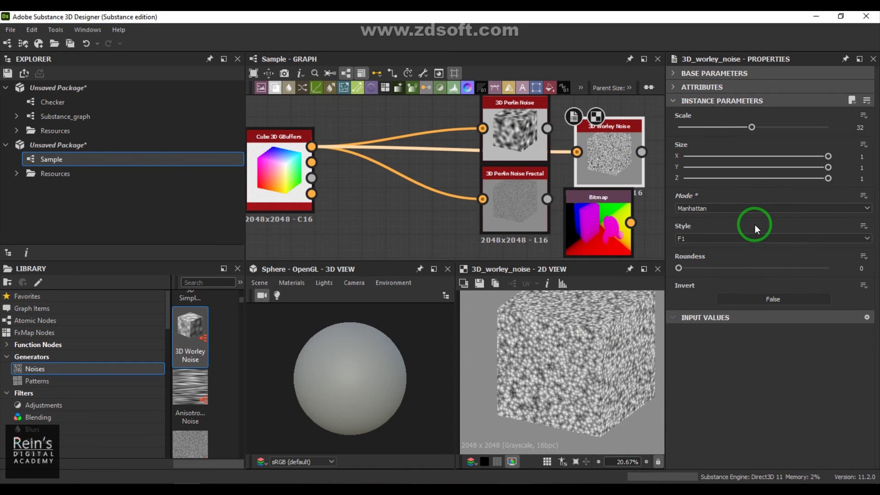
pyautogui.scroll(1, 591, 357)
pyautogui.scroll(6, 592, 357)
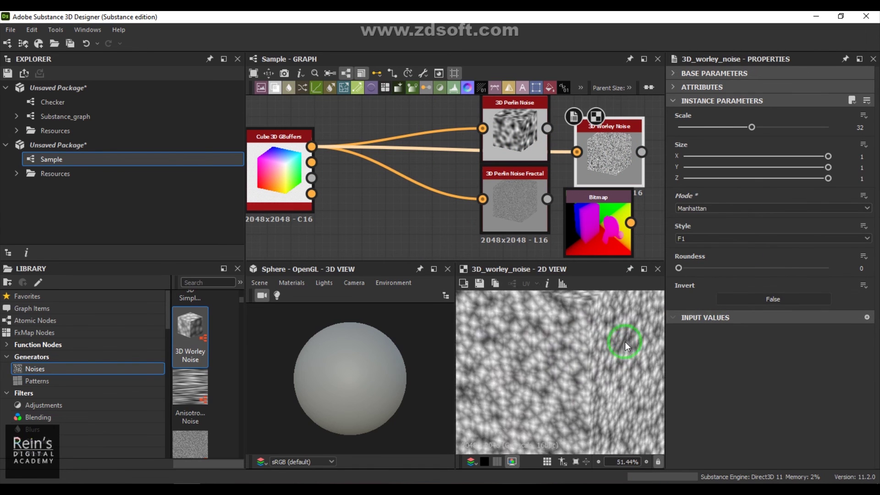
pyautogui.click(727, 207)
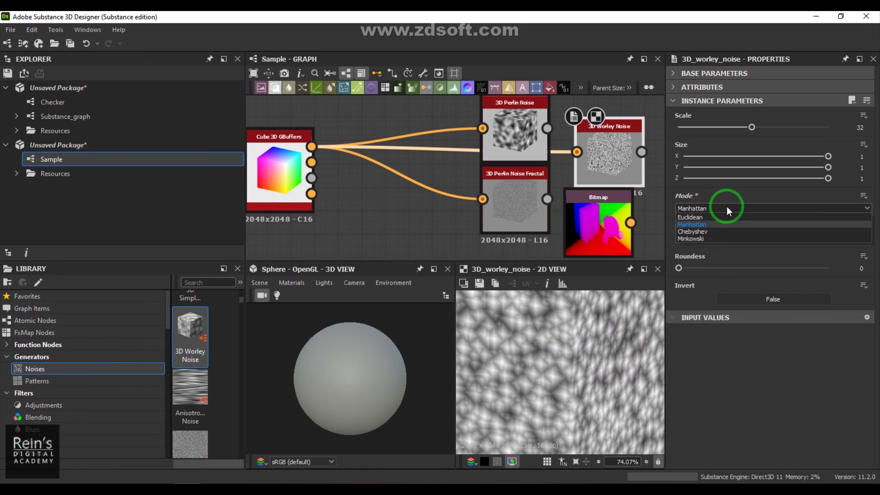
pyautogui.click(722, 232)
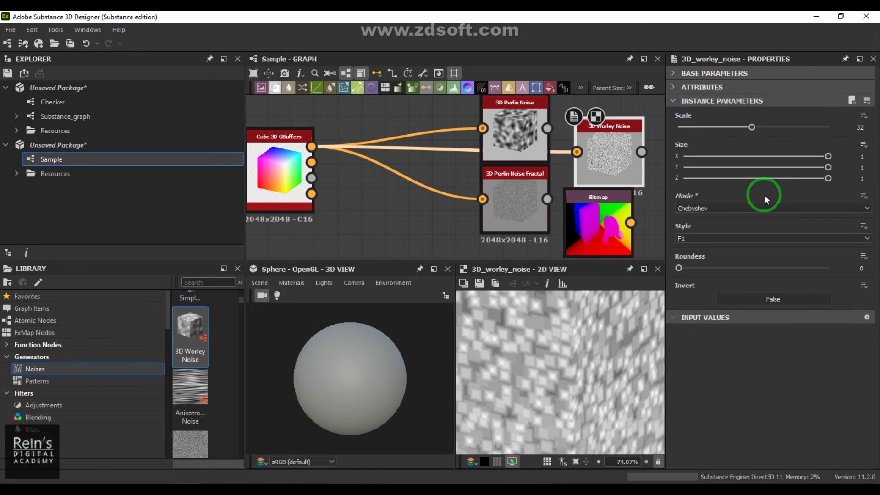
pyautogui.click(717, 208)
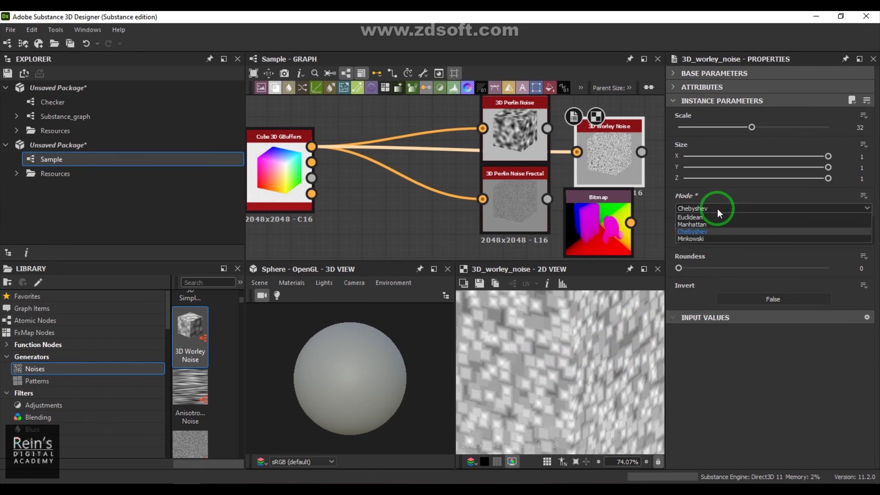
pyautogui.click(709, 238)
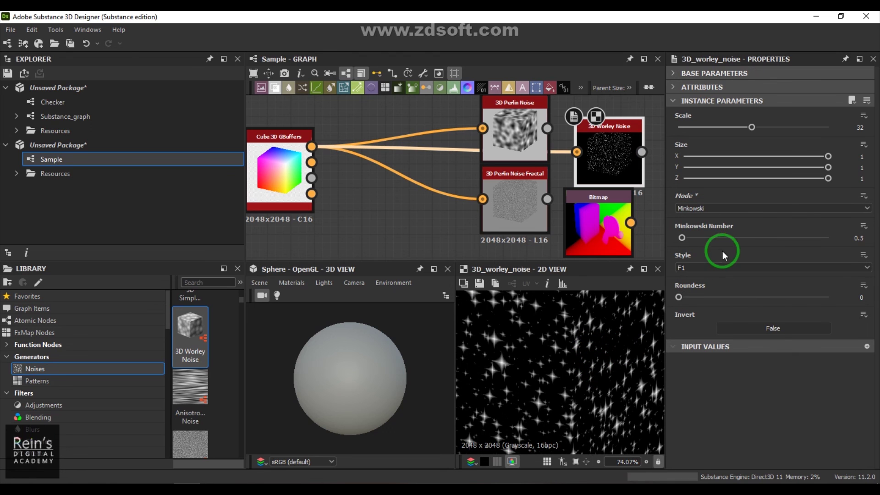
# Set the Worley noise's Scale to 18 and its Size to X 0.55, Y 0.36 and Z 0.43.
pyautogui.moveTo(728, 125)
pyautogui.mouseDown()
pyautogui.moveTo(736, 126)
pyautogui.moveTo(718, 127)
pyautogui.mouseUp()
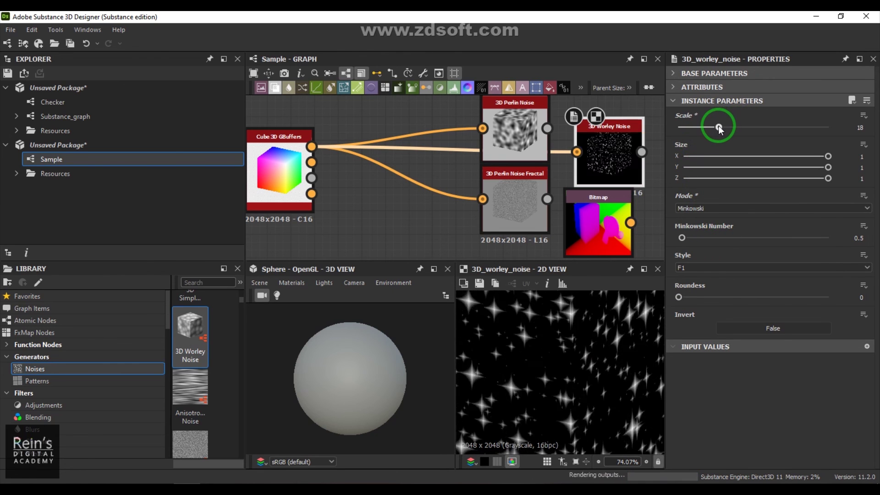
pyautogui.moveTo(806, 158); pyautogui.dragTo(763, 156)
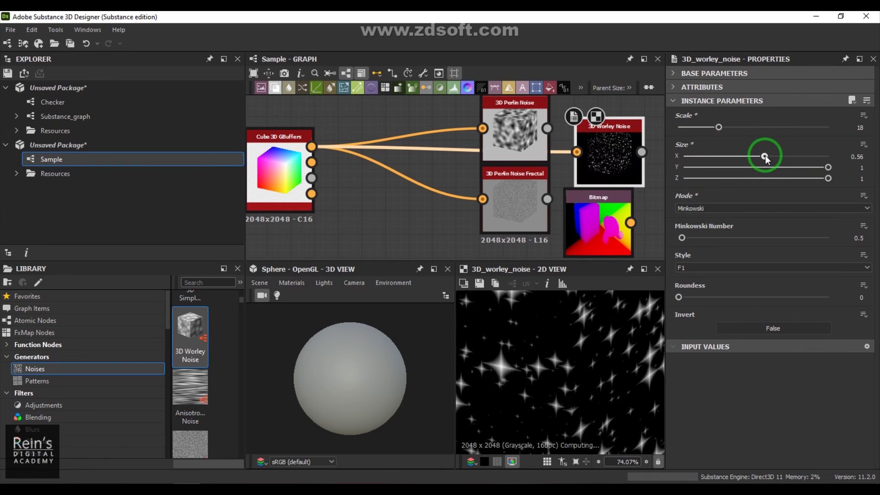
pyautogui.moveTo(829, 168); pyautogui.dragTo(746, 178)
# Raise the Minkowski Number to about 0.66, then set the Worley noise's mode back to Euclidean.
pyautogui.moveTo(682, 237)
pyautogui.mouseDown()
pyautogui.moveTo(769, 238)
pyautogui.moveTo(653, 243)
pyautogui.moveTo(684, 241)
pyautogui.mouseUp()
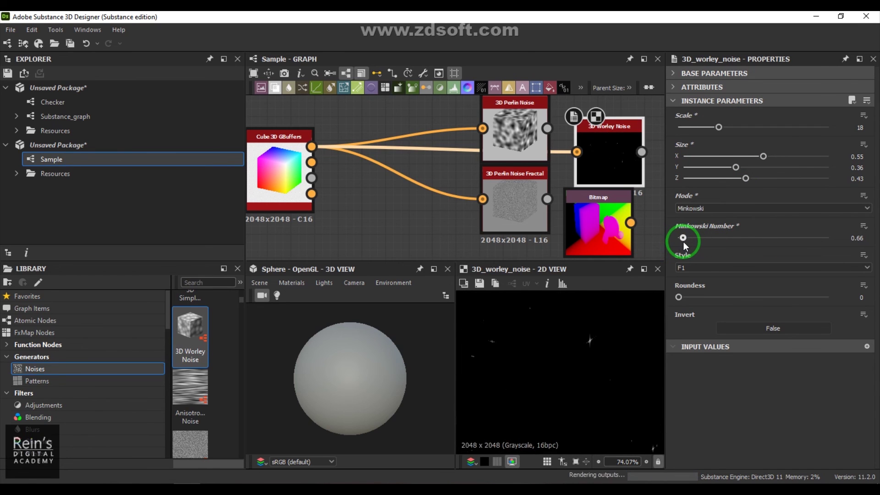
pyautogui.click(707, 208)
pyautogui.click(706, 218)
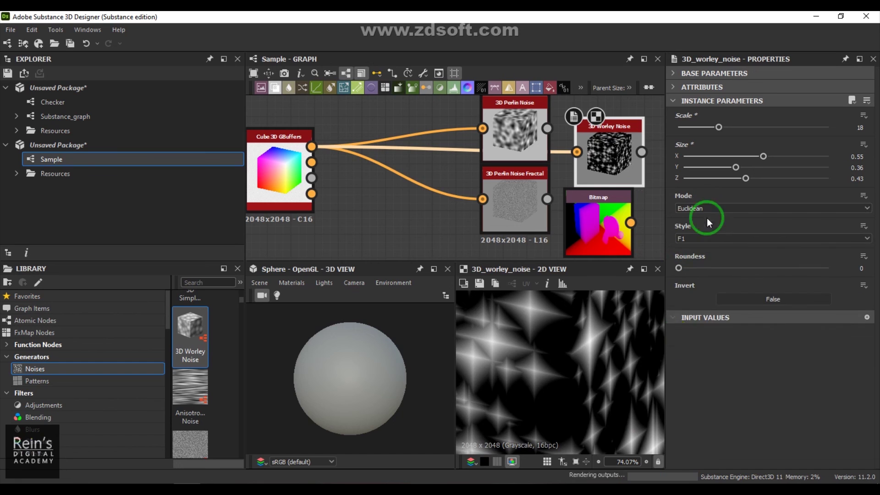
# Try the F2, F2-F1 and Border styles on the 3D Worley Noise node, viewing more of the cube.
pyautogui.click(724, 231)
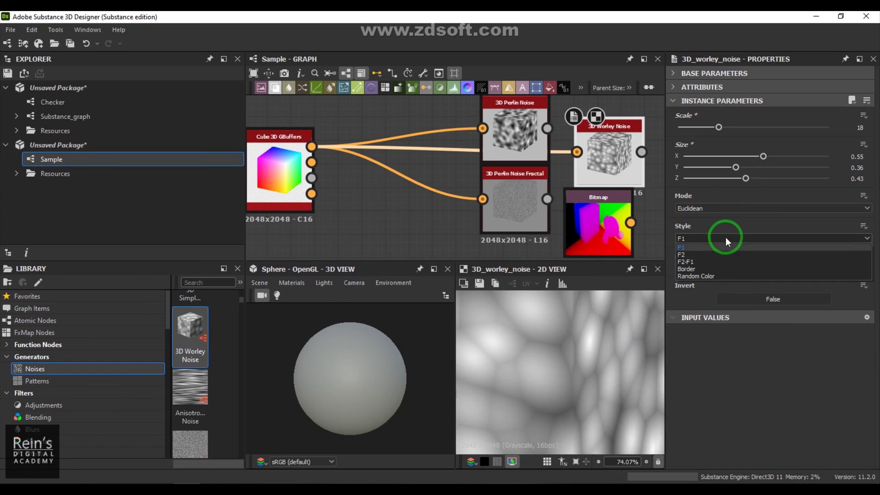
pyautogui.click(718, 253)
pyautogui.scroll(-5, 555, 346)
pyautogui.click(709, 238)
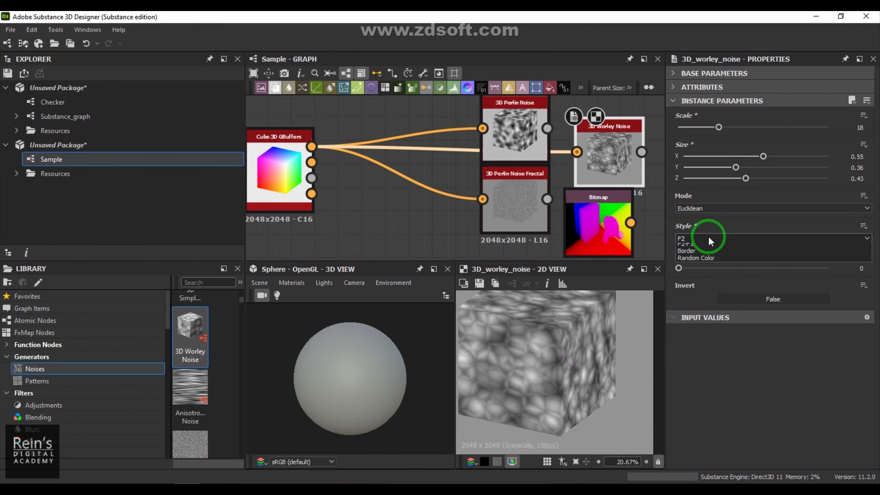
pyautogui.click(704, 263)
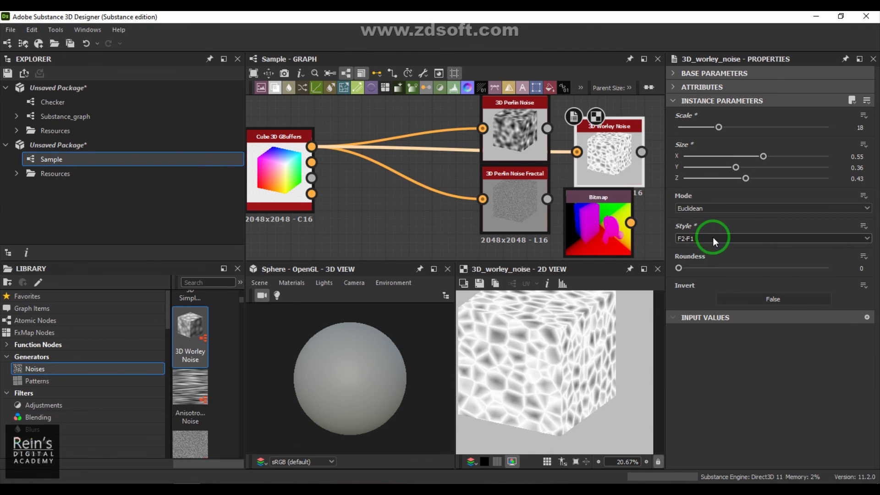
pyautogui.click(713, 237)
pyautogui.click(708, 268)
# Set the 3D Worley Noise node's style to Random Color and view the whole cube in the preview.
pyautogui.click(719, 237)
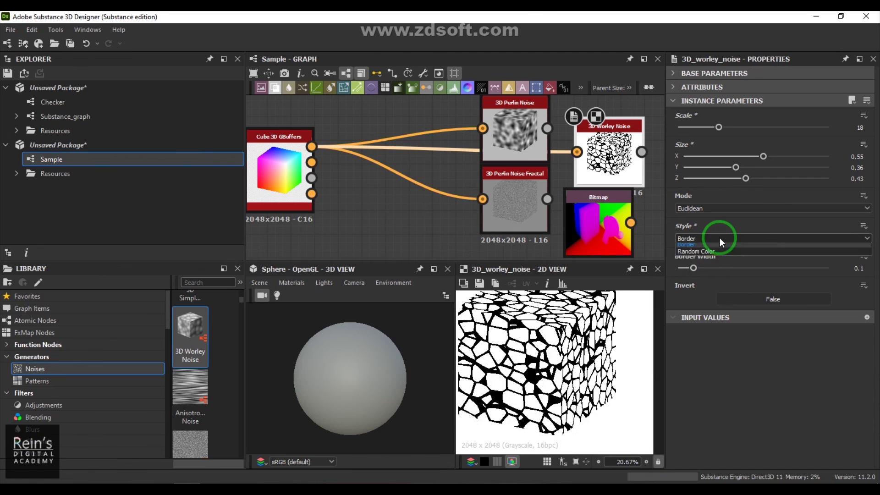
pyautogui.click(709, 275)
pyautogui.scroll(-3, 573, 354)
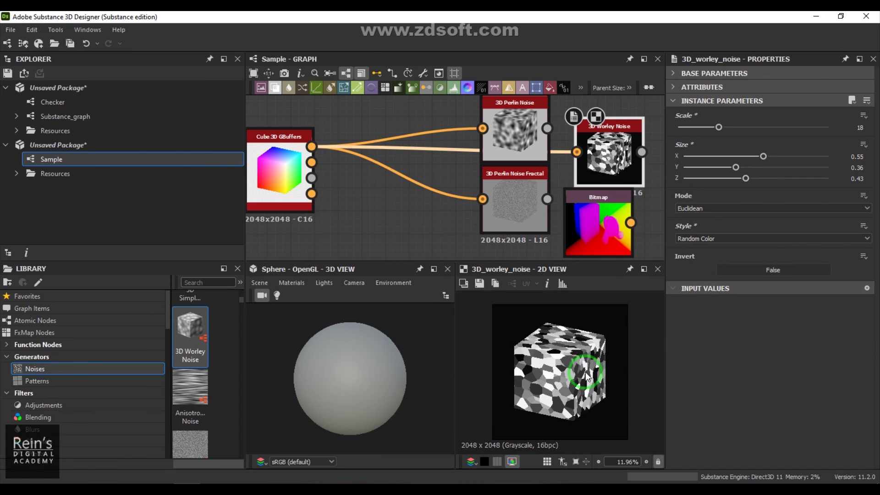
pyautogui.click(595, 166)
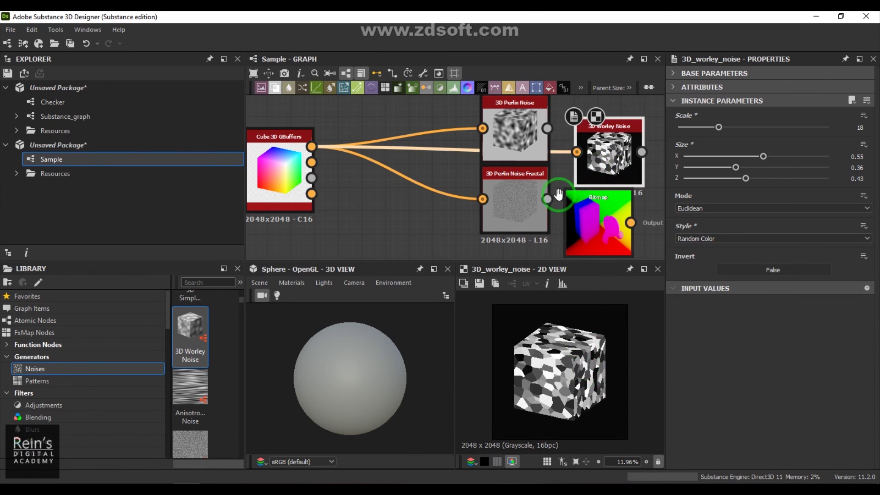
pyautogui.moveTo(595, 166); pyautogui.dragTo(411, 176, button='middle')
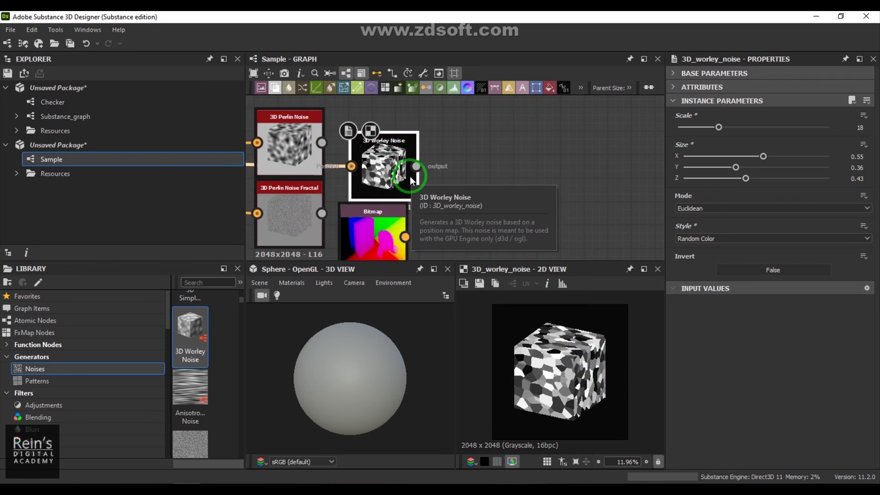